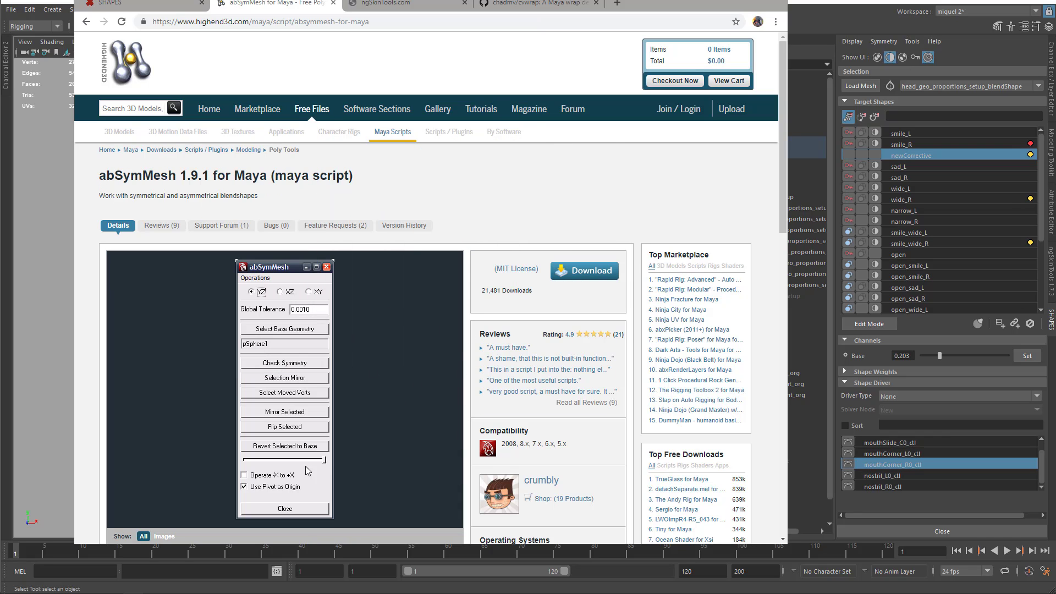
# Step: Switch to Maya, launch the abSymMesh script with the command abSymMesh, and place its window clear of the face
pyautogui.click(825, 8)
pyautogui.click(77, 577)
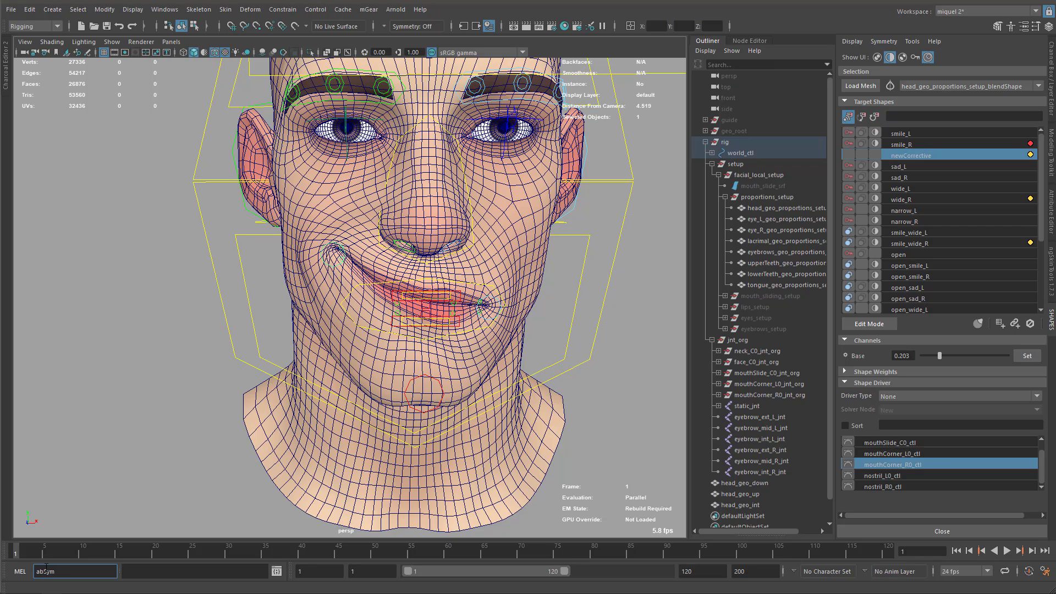
pyautogui.write('abSymMesh')
pyautogui.press('Return')
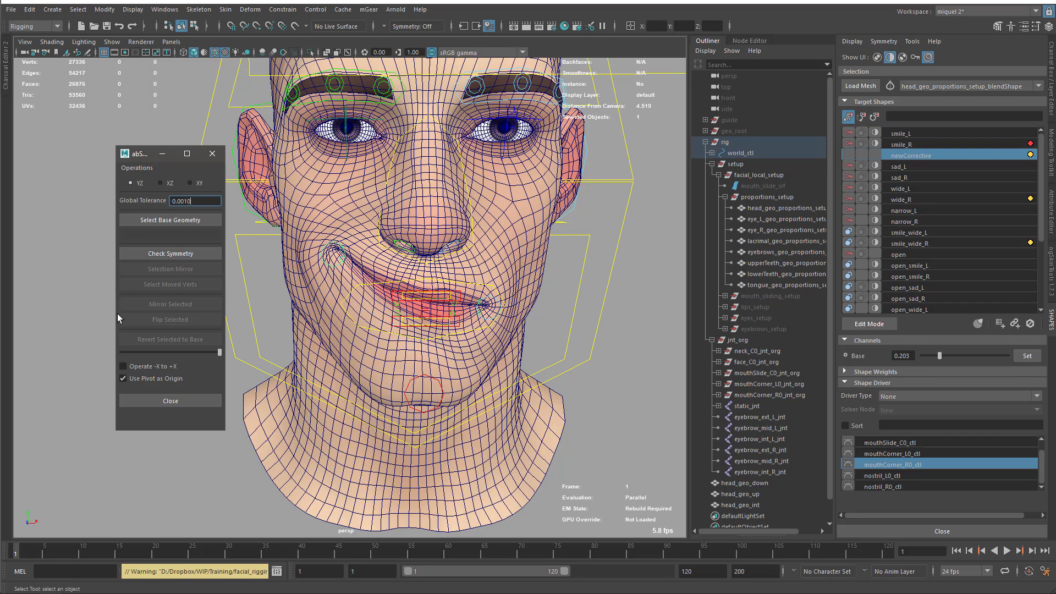
pyautogui.moveTo(146, 158); pyautogui.dragTo(112, 136)
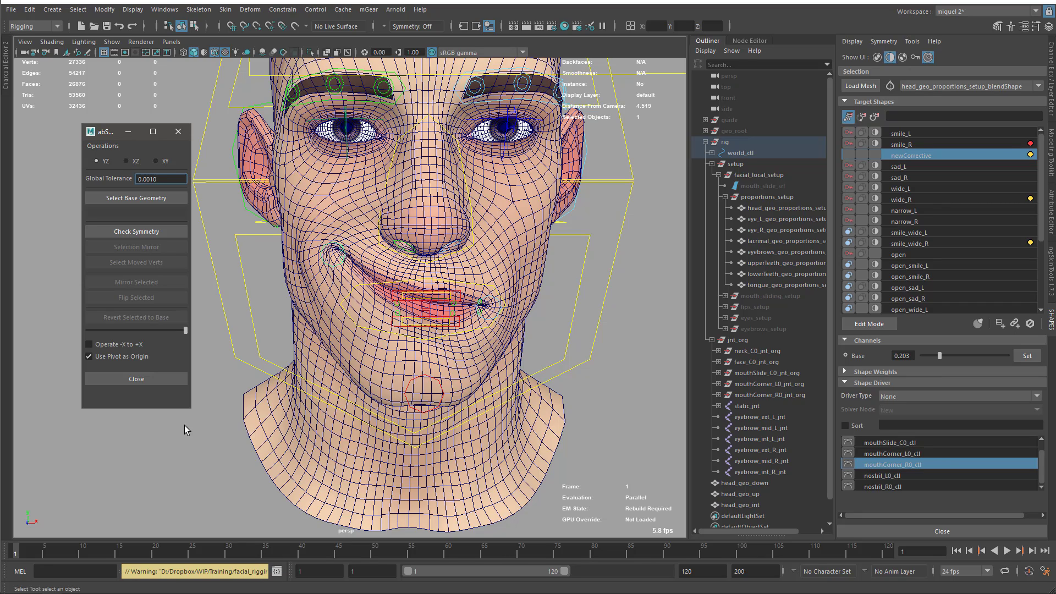
pyautogui.moveTo(110, 138); pyautogui.dragTo(74, 110)
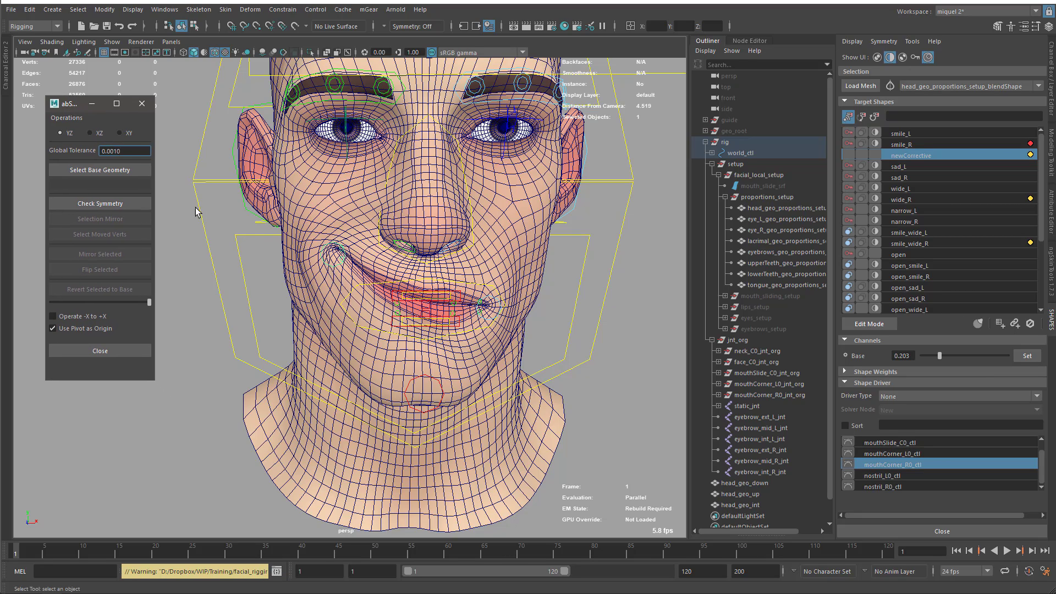
# Step: Expand the hidden geo_root group and make it visible
pyautogui.scroll(-3, 464, 446)
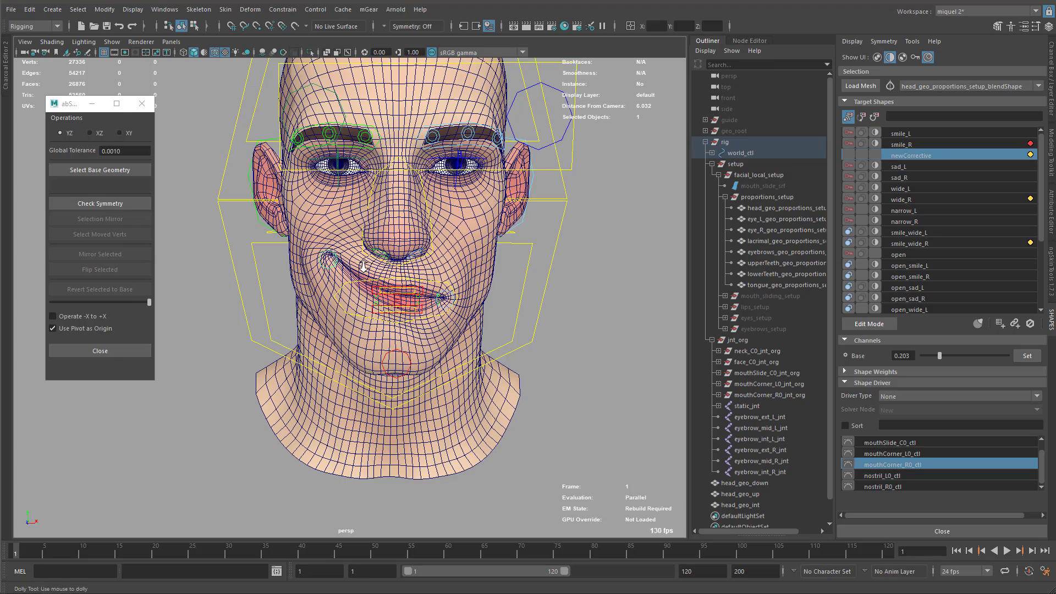
pyautogui.click(592, 444)
pyautogui.click(468, 419)
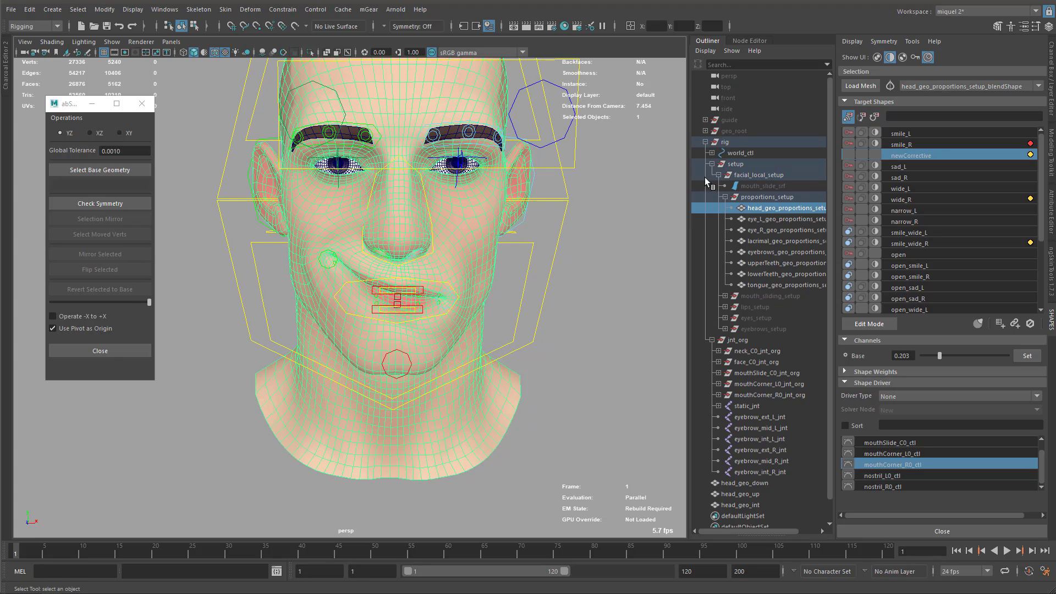
pyautogui.click(734, 131)
pyautogui.click(706, 131)
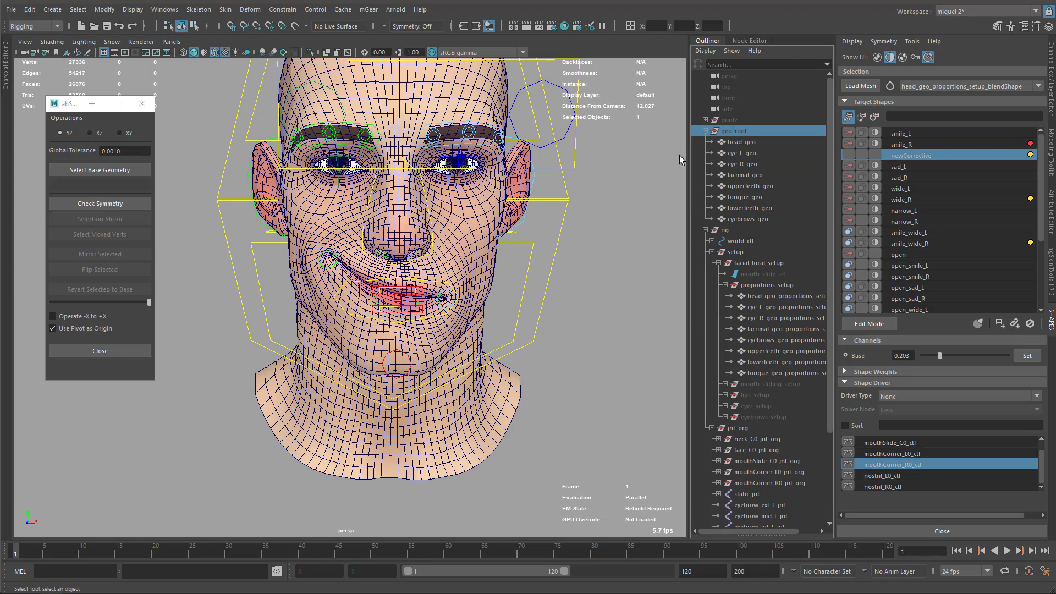
pyautogui.moveTo(747, 143)
pyautogui.mouseDown()
pyautogui.moveTo(734, 148)
pyautogui.moveTo(737, 138)
pyautogui.mouseUp()
pyautogui.click(738, 134)
pyautogui.press('h')
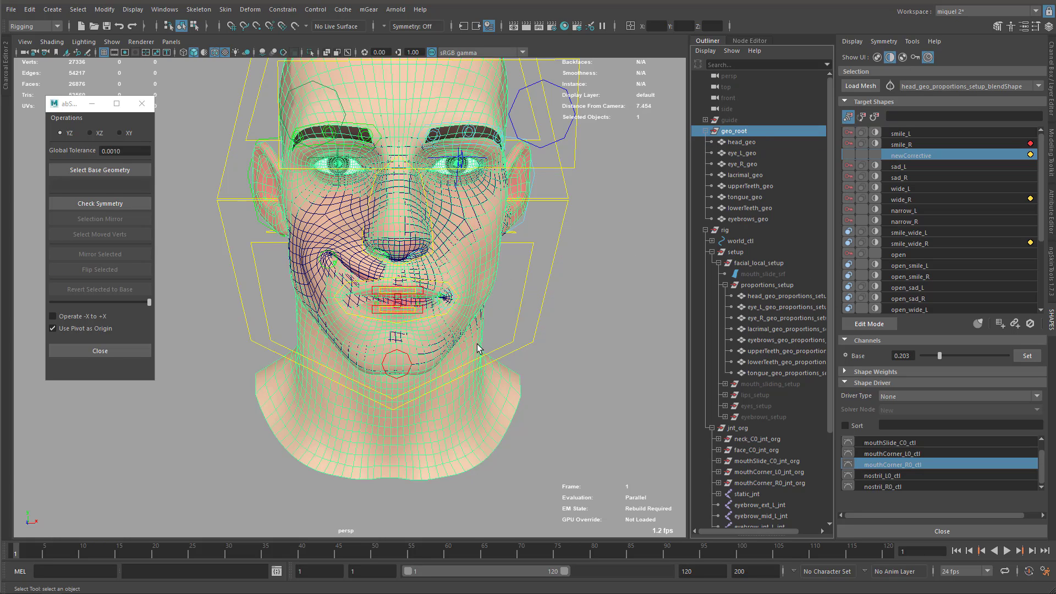
# Step: Duplicate the geo_root group and move the copy sideways beside the rigged head
pyautogui.hotkey('ctrl', 'd')
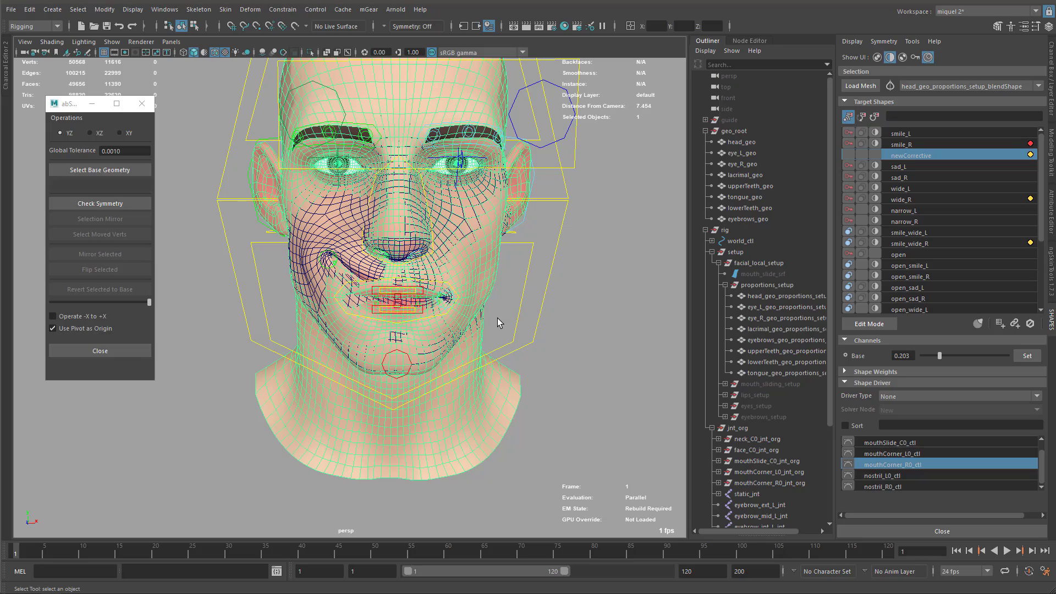
pyautogui.hotkey('shift', 'p')
pyautogui.keyDown('alt'); pyautogui.moveTo(484, 404); pyautogui.dragTo(424, 346, button='right'); pyautogui.keyUp('alt')
pyautogui.moveTo(368, 331); pyautogui.dragTo(484, 338, button='middle')
pyautogui.click(545, 406)
pyautogui.keyDown('alt'); pyautogui.moveTo(576, 421); pyautogui.dragTo(572, 398); pyautogui.keyUp('alt')
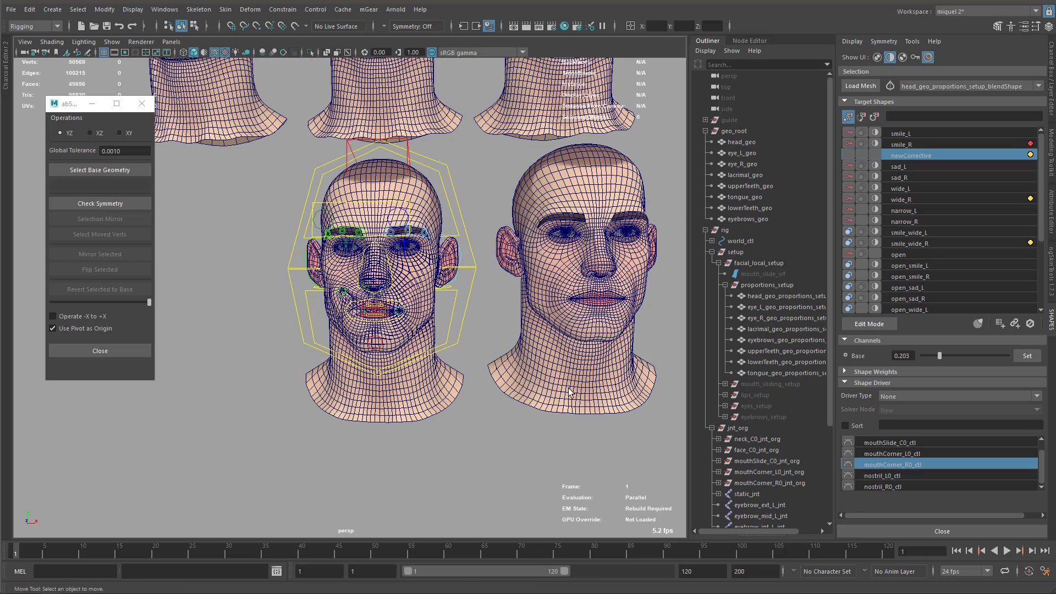
# Step: Set the head mesh of the duplicated geo_root group as the abSymMesh base geometry
pyautogui.click(586, 388)
pyautogui.keyDown('alt'); pyautogui.moveTo(588, 297); pyautogui.dragTo(572, 346); pyautogui.keyUp('alt')
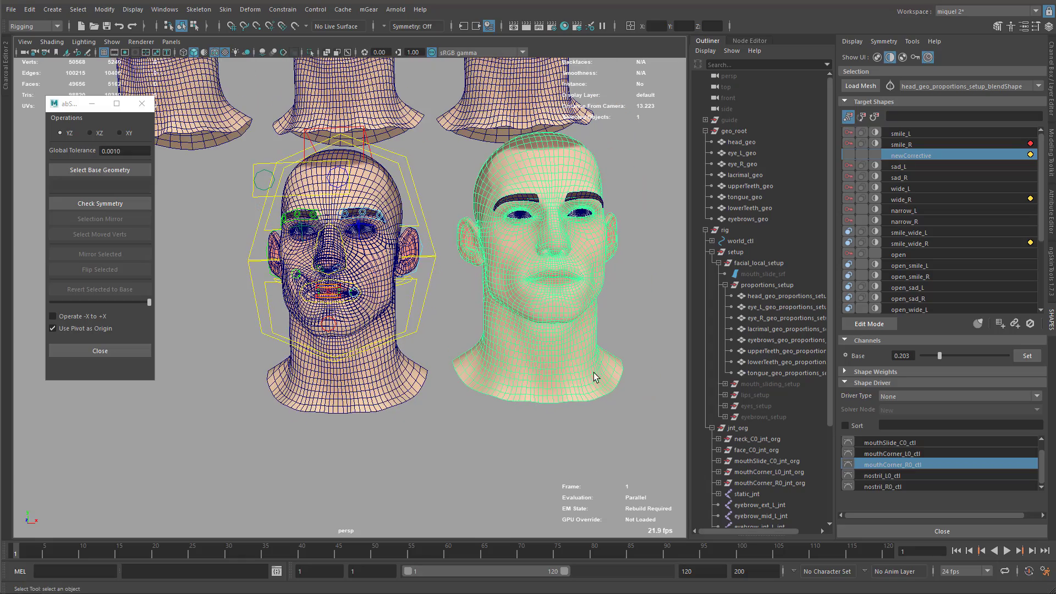
pyautogui.keyDown('alt'); pyautogui.moveTo(579, 250); pyautogui.dragTo(542, 333, button='right'); pyautogui.keyUp('alt')
pyautogui.keyDown('alt'); pyautogui.moveTo(542, 333); pyautogui.dragTo(535, 321, button='middle'); pyautogui.keyUp('alt')
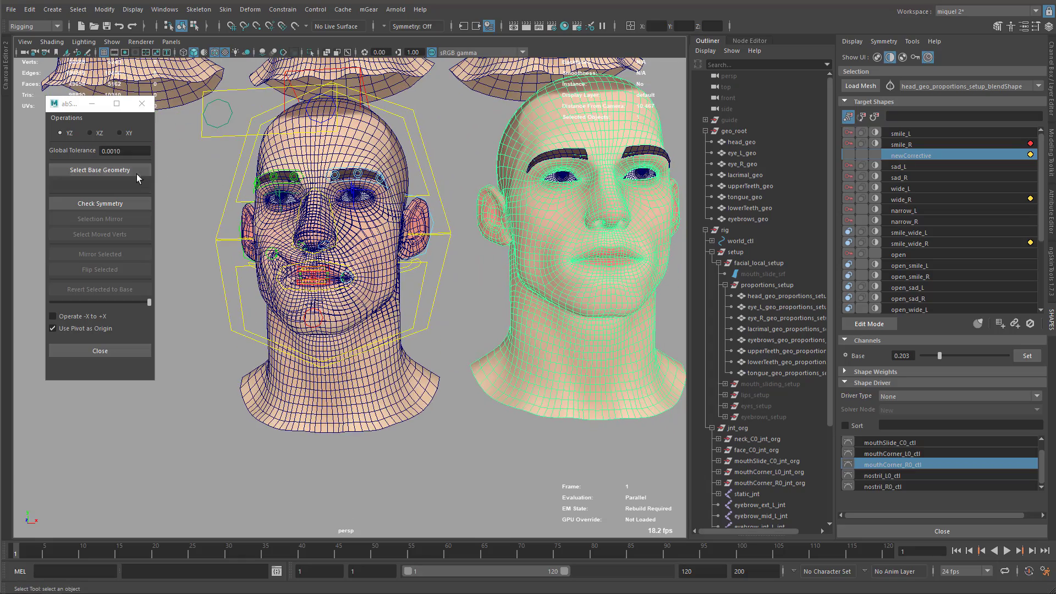
pyautogui.click(137, 175)
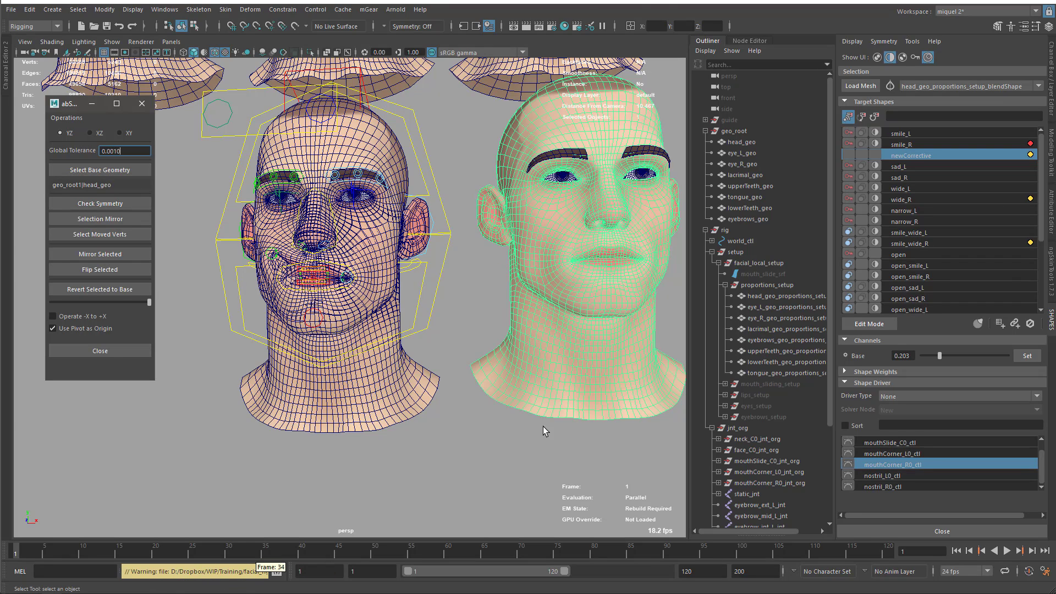
# Step: Set the head_geo_up mesh above the rigged head as the abSymMesh base geometry
pyautogui.scroll(-3, 560, 385)
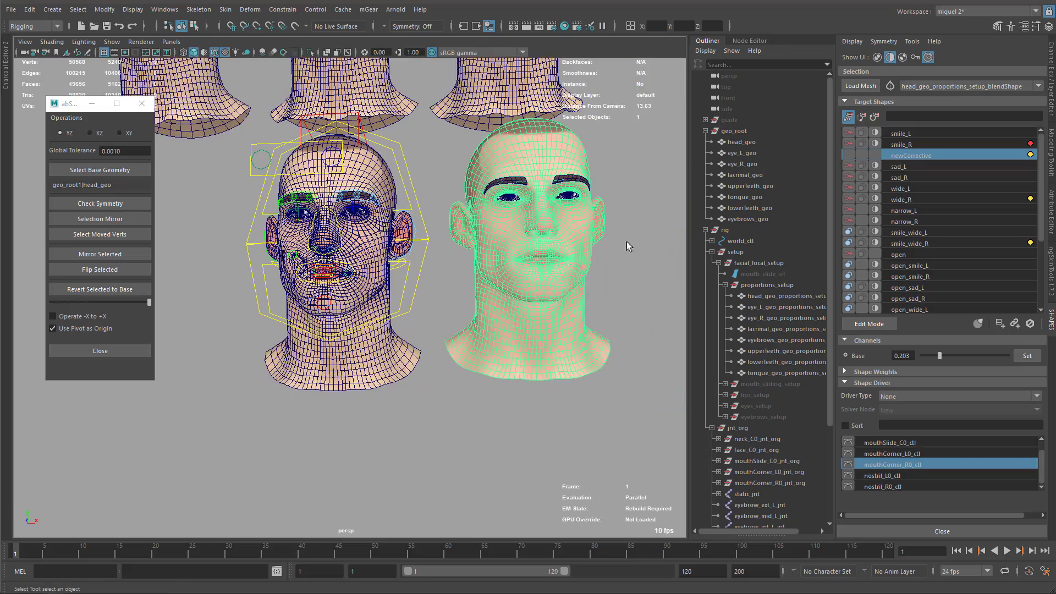
pyautogui.keyDown('alt'); pyautogui.moveTo(528, 227); pyautogui.dragTo(527, 294); pyautogui.keyUp('alt')
pyautogui.keyDown('alt'); pyautogui.moveTo(423, 152); pyautogui.dragTo(455, 226, button='middle'); pyautogui.keyUp('alt')
pyautogui.click(404, 241)
pyautogui.keyDown('alt'); pyautogui.moveTo(430, 262); pyautogui.dragTo(439, 232, button='middle'); pyautogui.keyUp('alt')
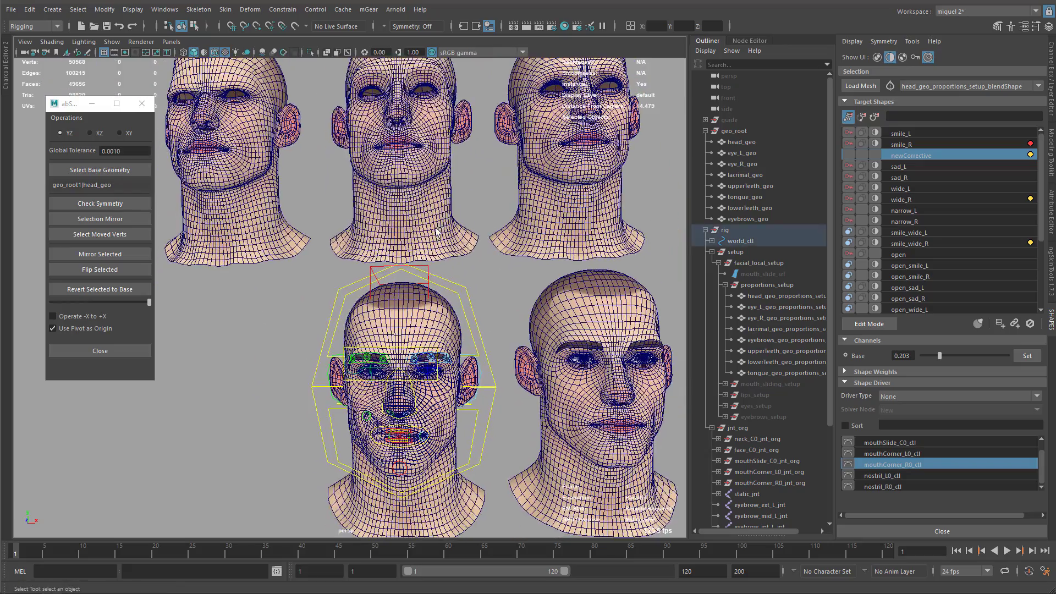
pyautogui.click(436, 228)
pyautogui.keyDown('alt'); pyautogui.moveTo(464, 318); pyautogui.dragTo(481, 200, button='middle'); pyautogui.keyUp('alt')
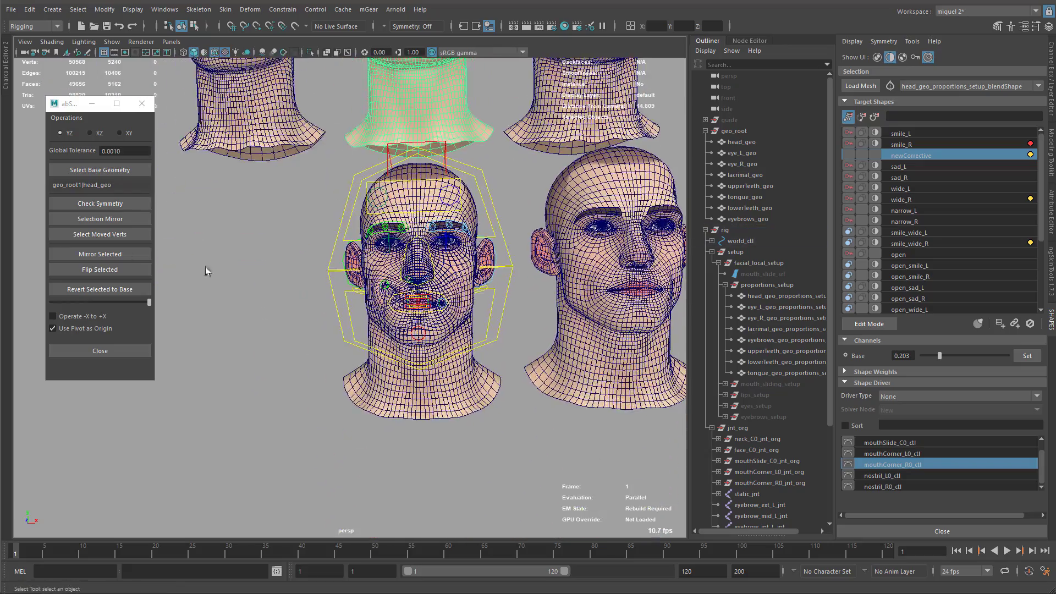
pyautogui.click(107, 170)
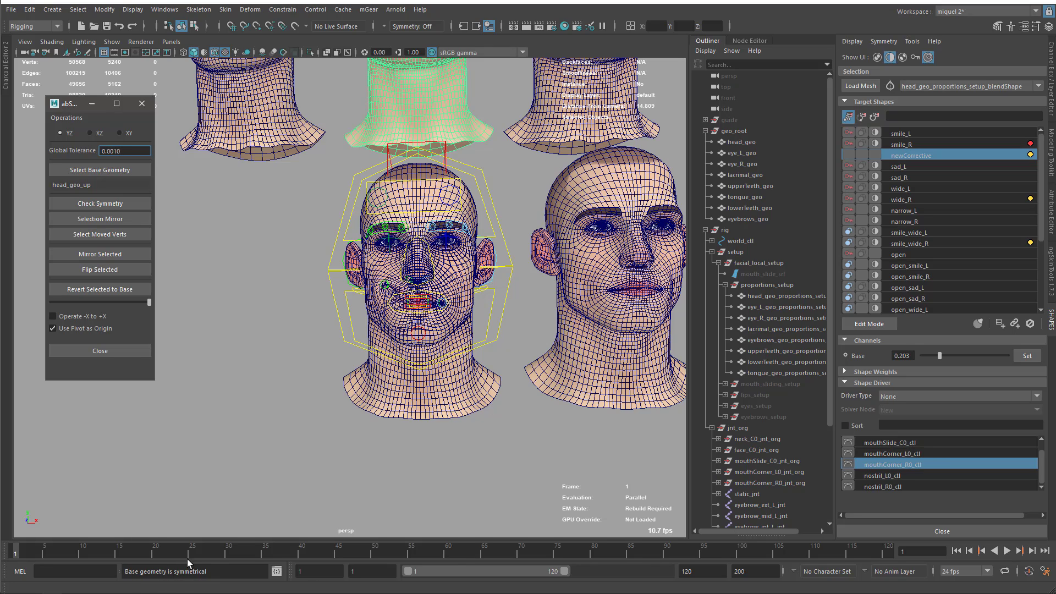
# Step: Duplicate the posed head mesh under proportions_setup, isolate the copy in the viewport, and show its transform channels
pyautogui.keyDown('alt'); pyautogui.moveTo(380, 341); pyautogui.dragTo(352, 330, button='right'); pyautogui.keyUp('alt')
pyautogui.keyDown('alt'); pyautogui.moveTo(352, 330); pyautogui.dragTo(351, 289, button='middle'); pyautogui.keyUp('alt')
pyautogui.keyDown('alt'); pyautogui.moveTo(385, 259); pyautogui.dragTo(479, 243, button='right'); pyautogui.keyUp('alt')
pyautogui.keyDown('alt'); pyautogui.moveTo(479, 242); pyautogui.dragTo(441, 234, button='middle'); pyautogui.keyUp('alt')
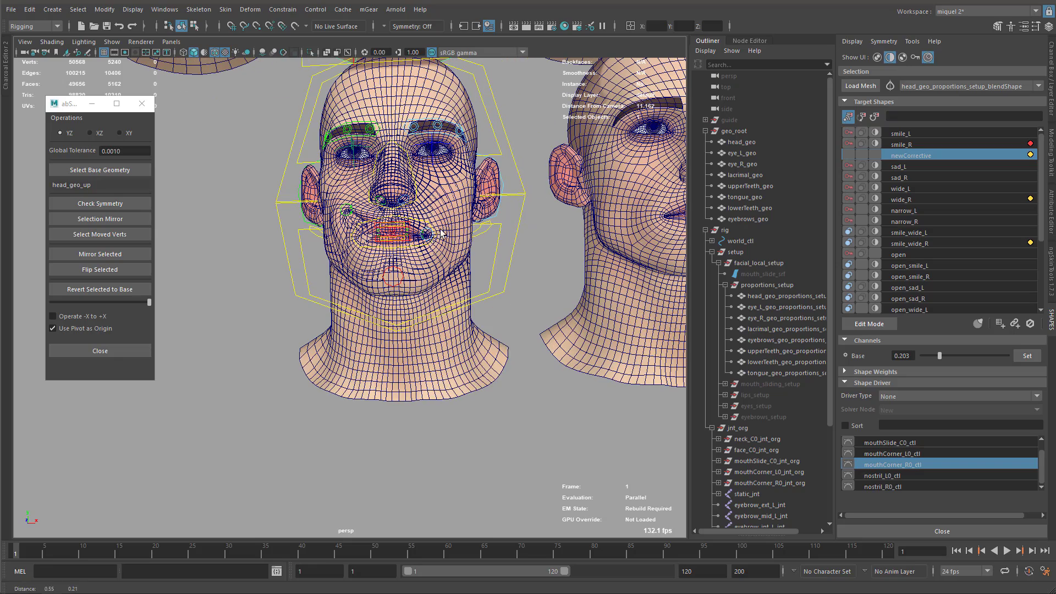
pyautogui.click(476, 370)
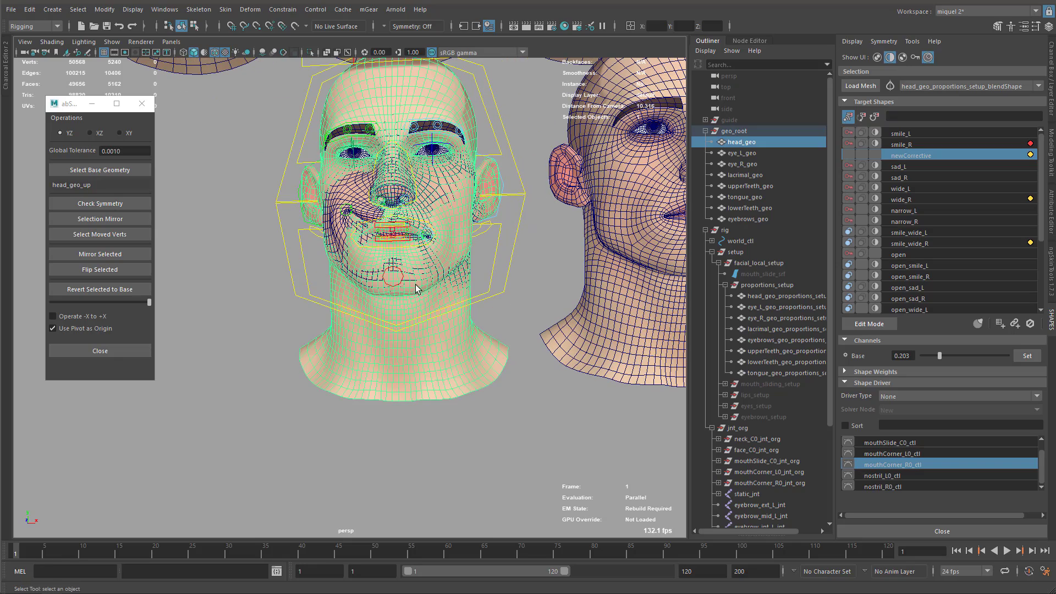
pyautogui.click(355, 213)
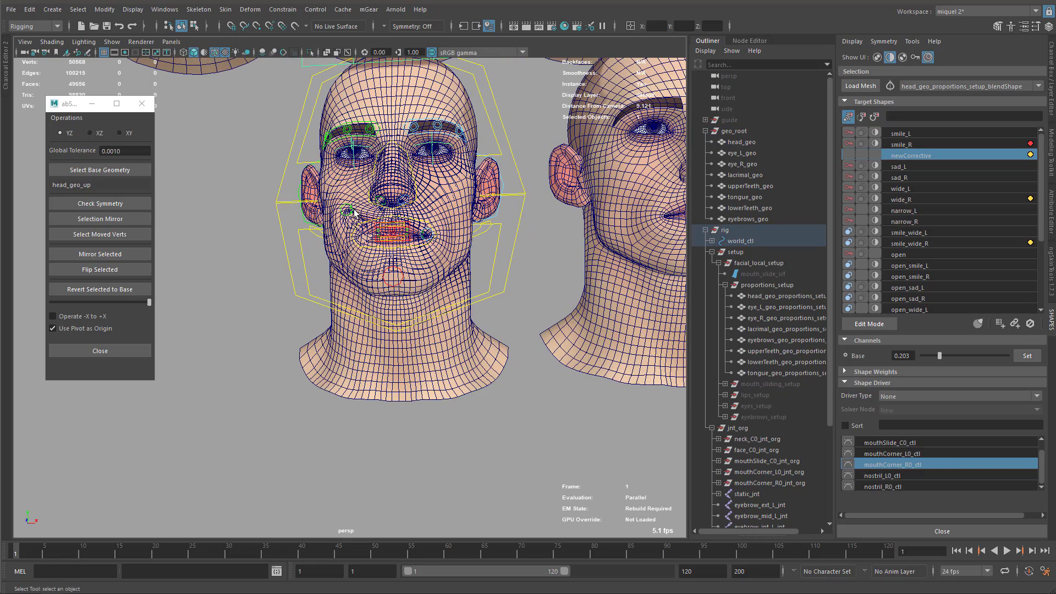
pyautogui.click(334, 209)
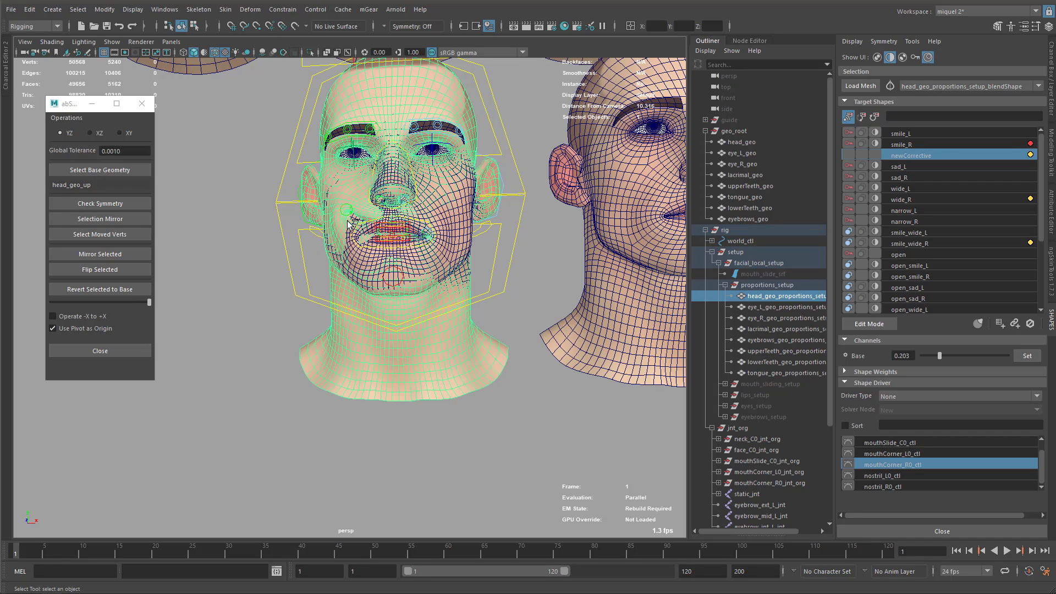
pyautogui.hotkey('ctrl', 'd')
pyautogui.hotkey('ctrl', '1')
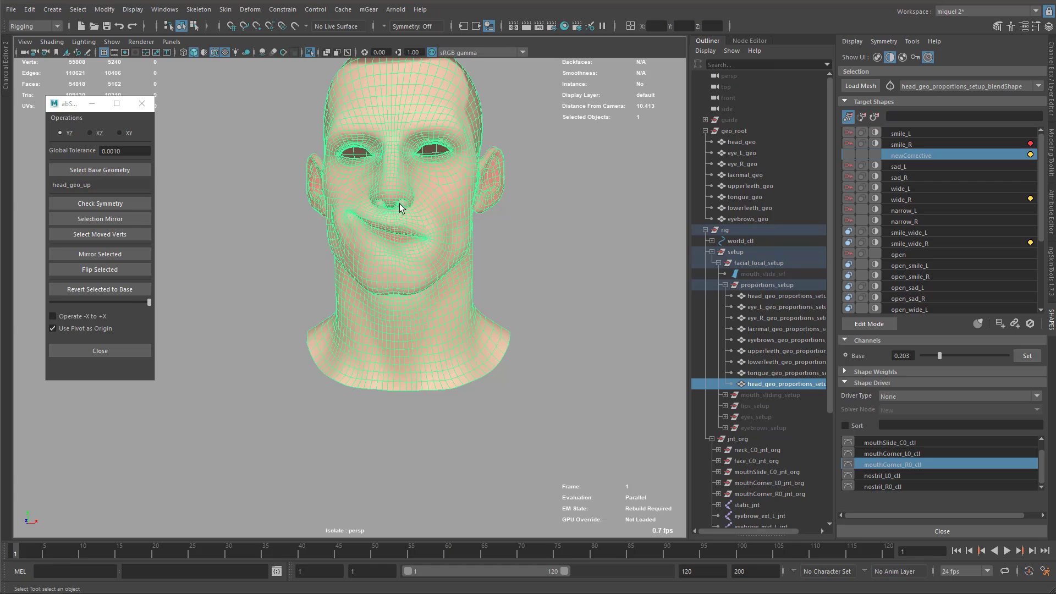
pyautogui.click(1051, 74)
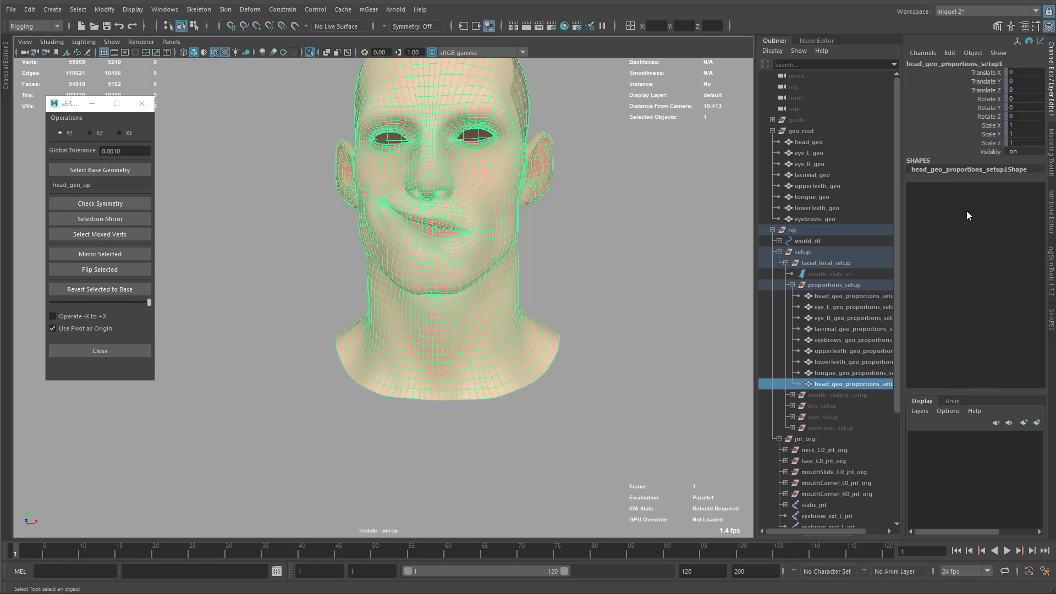
# Step: Revert the whole isolated head copy to the base geometry
pyautogui.keyDown('alt'); pyautogui.moveTo(342, 184); pyautogui.dragTo(324, 165, button='middle'); pyautogui.keyUp('alt')
pyautogui.keyDown('alt'); pyautogui.moveTo(286, 220); pyautogui.dragTo(220, 264, button='right'); pyautogui.keyUp('alt')
pyautogui.keyDown('alt'); pyautogui.moveTo(166, 257); pyautogui.dragTo(170, 316, button='middle'); pyautogui.keyUp('alt')
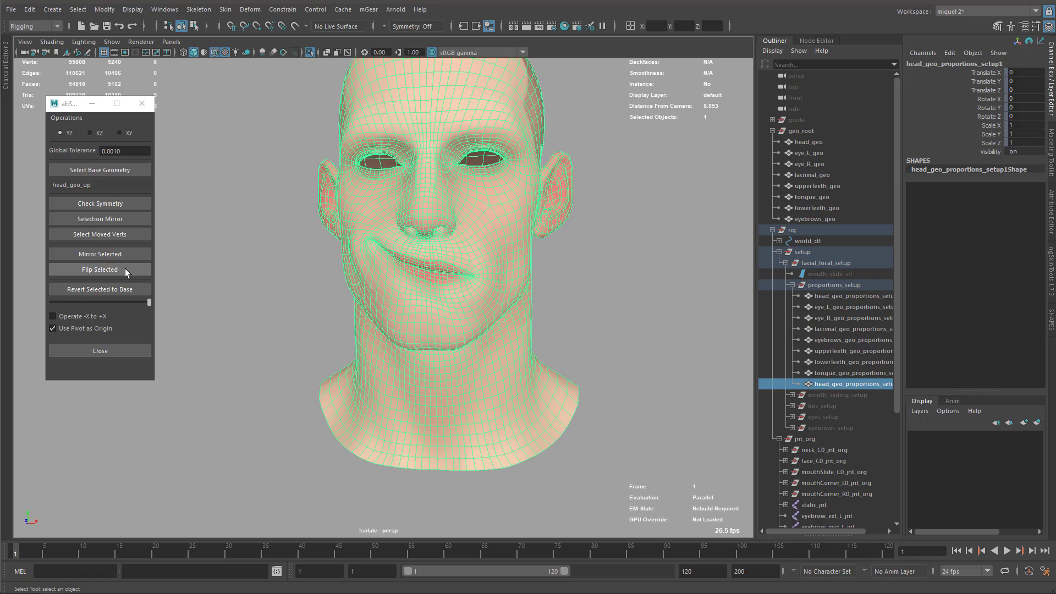
pyautogui.click(126, 269)
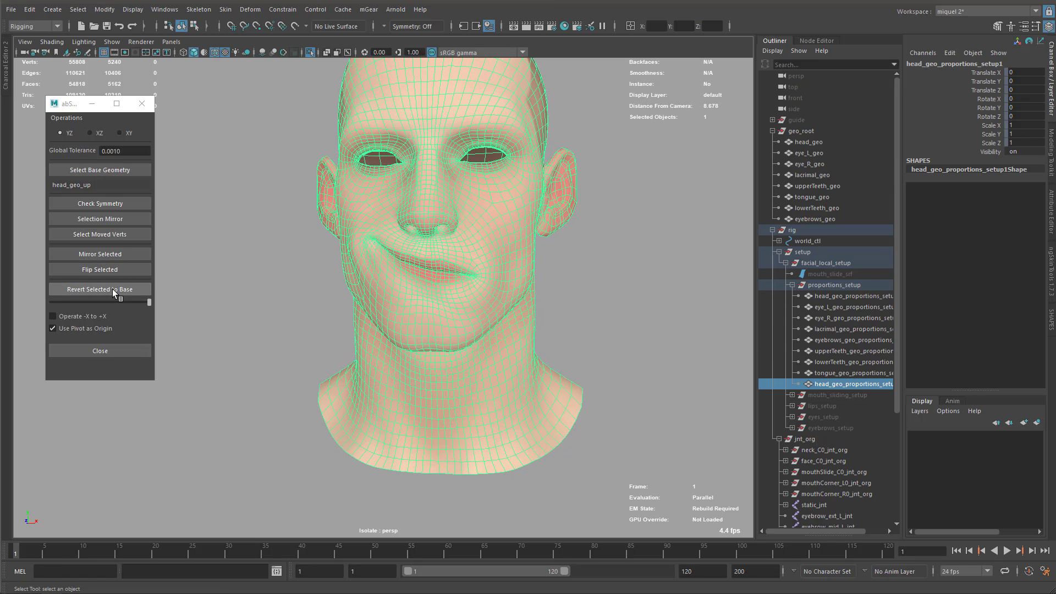
pyautogui.click(111, 290)
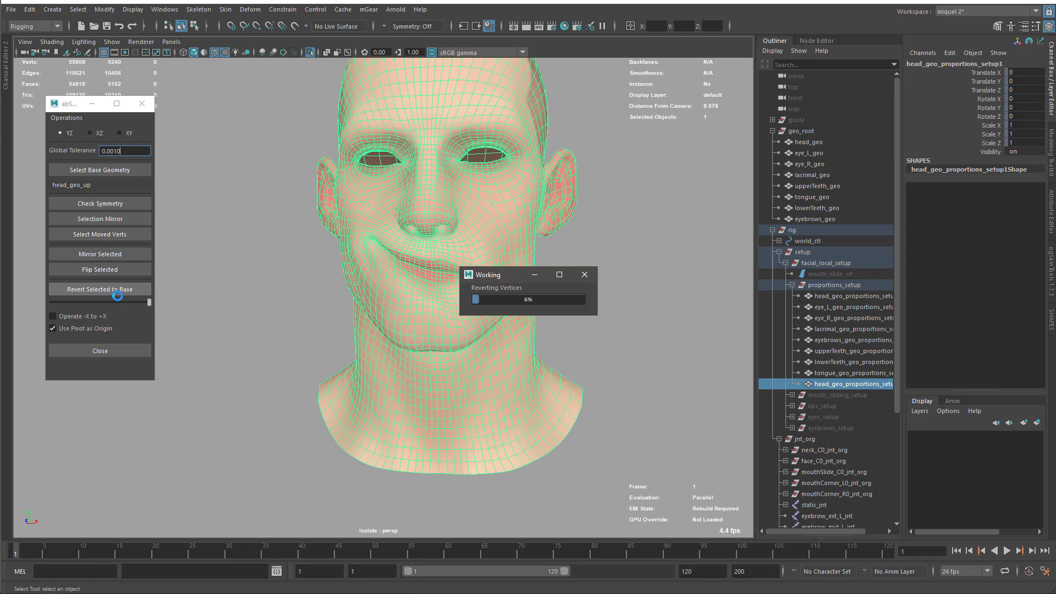
pyautogui.scroll(-6, 528, 259)
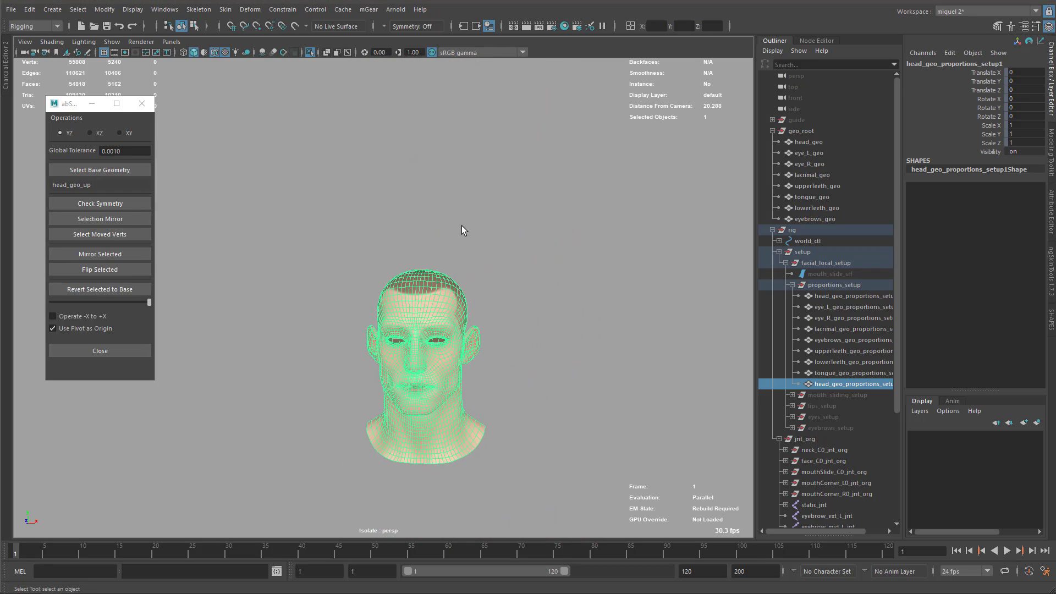
pyautogui.scroll(5, 546, 378)
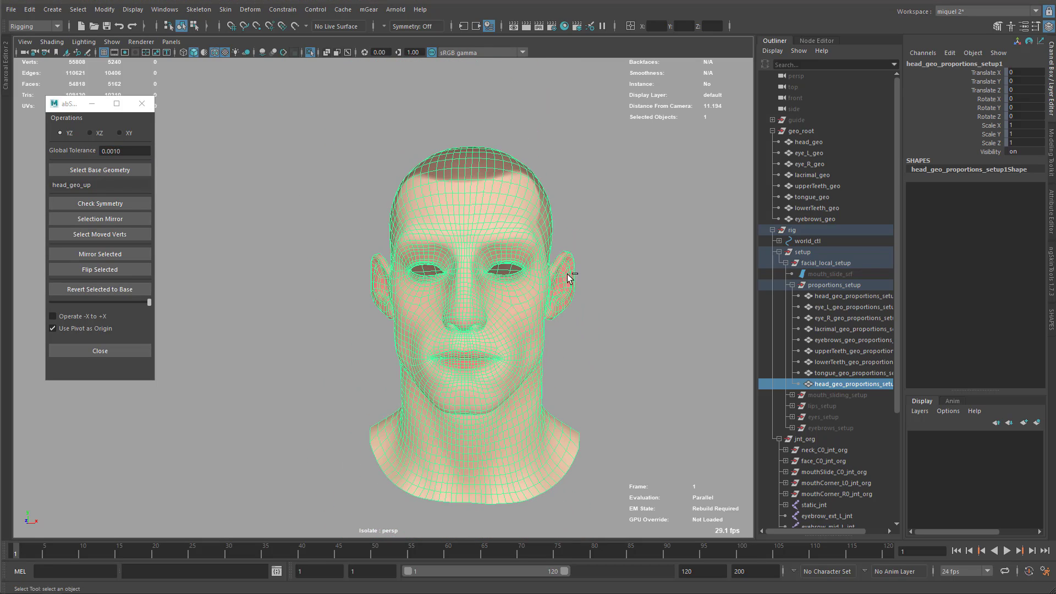
# Step: Undo the revert of the whole head copy
pyautogui.click(590, 379)
pyautogui.click(523, 336)
pyautogui.scroll(-4, 512, 275)
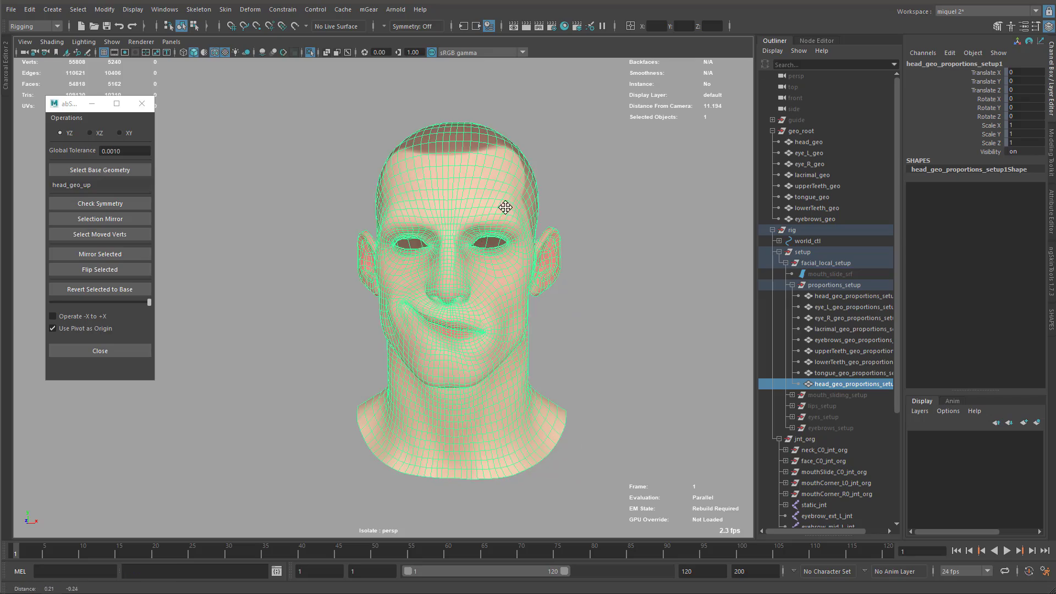
# Step: Select the vertices of the lower face and upper neck on the head copy and revert them to the base geometry
pyautogui.press('F8')
pyautogui.moveTo(356, 237); pyautogui.dragTo(569, 375)
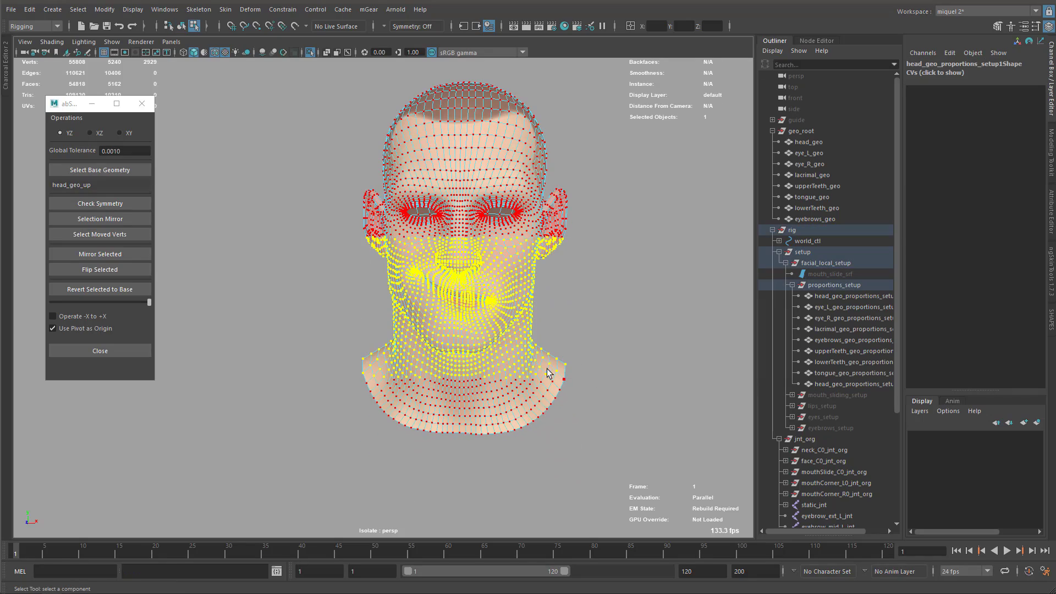
pyautogui.scroll(4, 496, 293)
pyautogui.keyDown('alt'); pyautogui.moveTo(495, 293); pyautogui.dragTo(476, 222, button='middle'); pyautogui.keyUp('alt')
pyautogui.keyDown('alt'); pyautogui.moveTo(364, 128); pyautogui.dragTo(394, 206, button='right'); pyautogui.keyUp('alt')
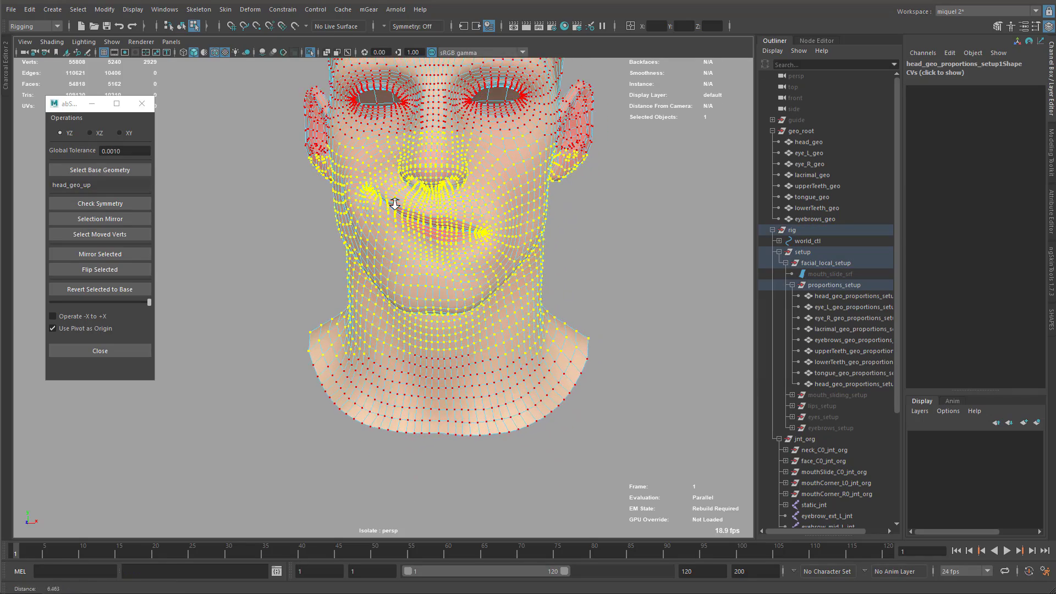
pyautogui.keyDown('alt'); pyautogui.moveTo(412, 158); pyautogui.dragTo(418, 222, button='middle'); pyautogui.keyUp('alt')
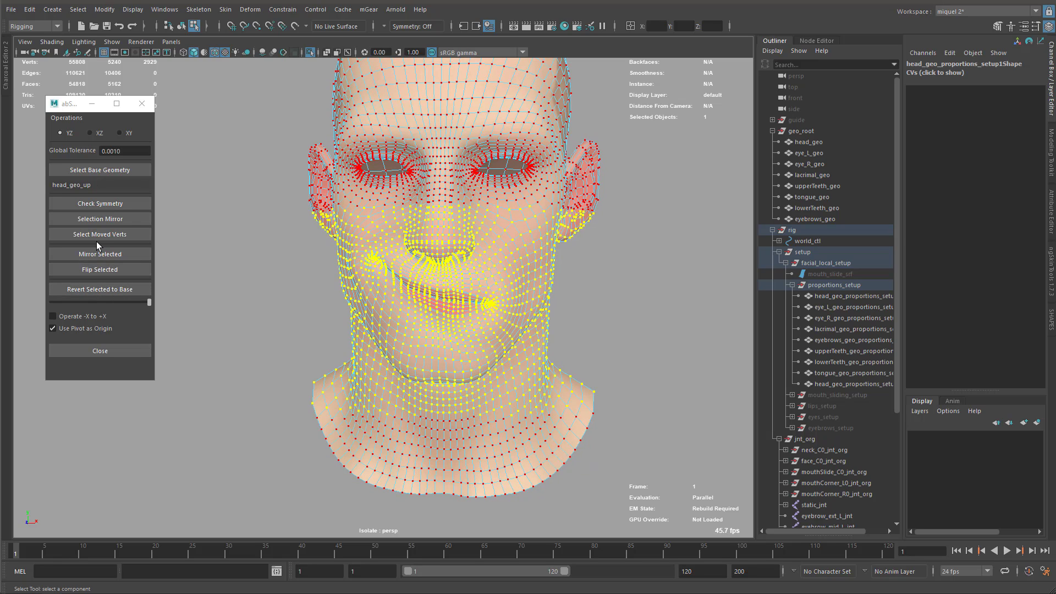
pyautogui.click(103, 288)
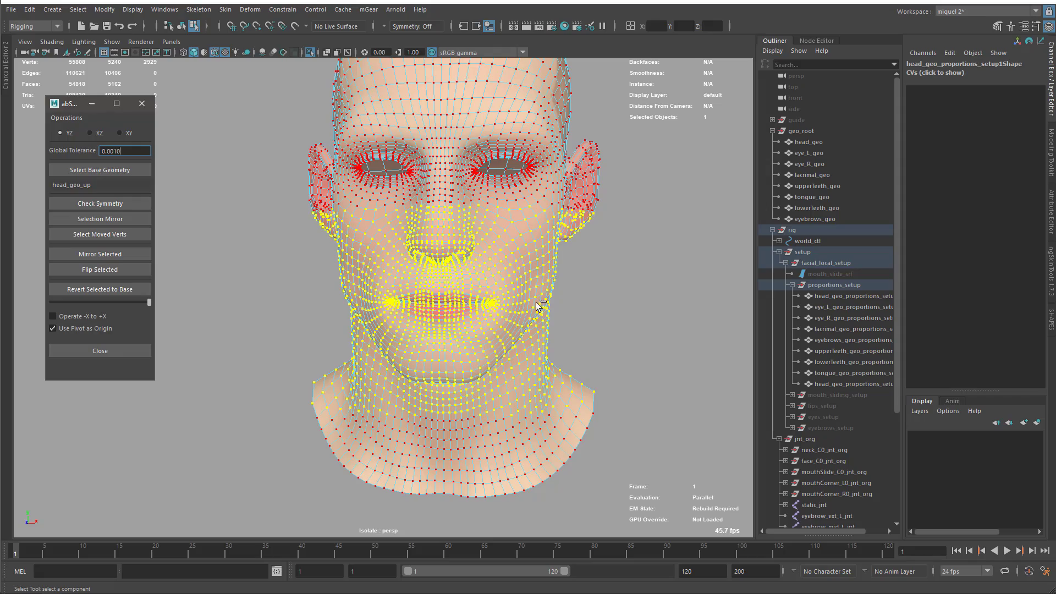
# Step: Undo the revert of the lower-face vertices
pyautogui.click(615, 321)
pyautogui.hotkey('ctrl', 'z')
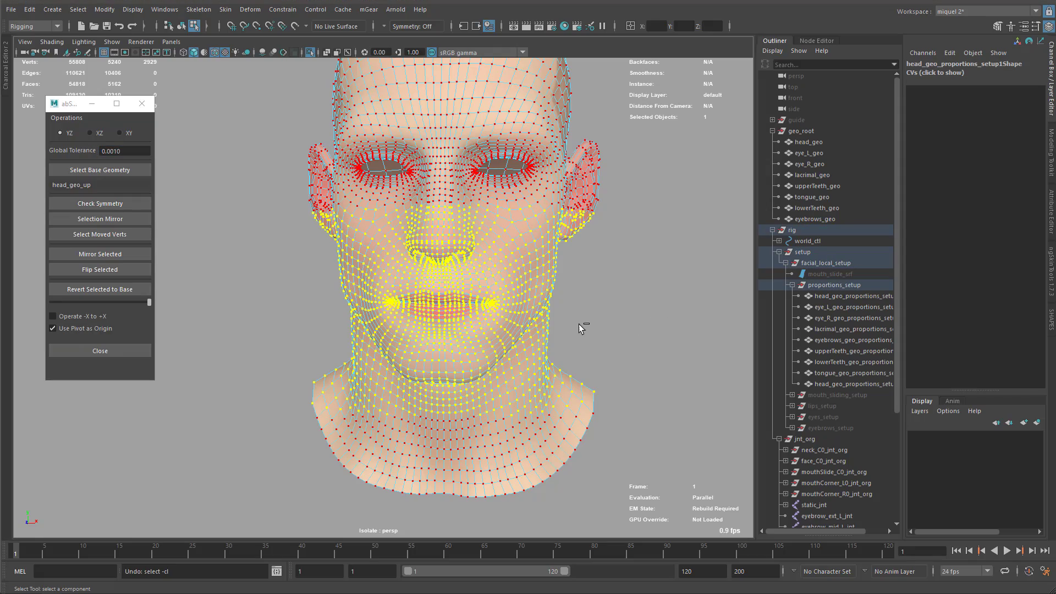
pyautogui.hotkey('ctrl', 'z')
# Step: Try blending the vertices around the raised mouth corner toward the base geometry, and undo the change
pyautogui.keyDown('alt'); pyautogui.moveTo(309, 323); pyautogui.dragTo(413, 223, button='right'); pyautogui.keyUp('alt')
pyautogui.keyDown('alt'); pyautogui.moveTo(413, 223); pyautogui.dragTo(434, 215, button='middle'); pyautogui.keyUp('alt')
pyautogui.moveTo(358, 216); pyautogui.dragTo(423, 271)
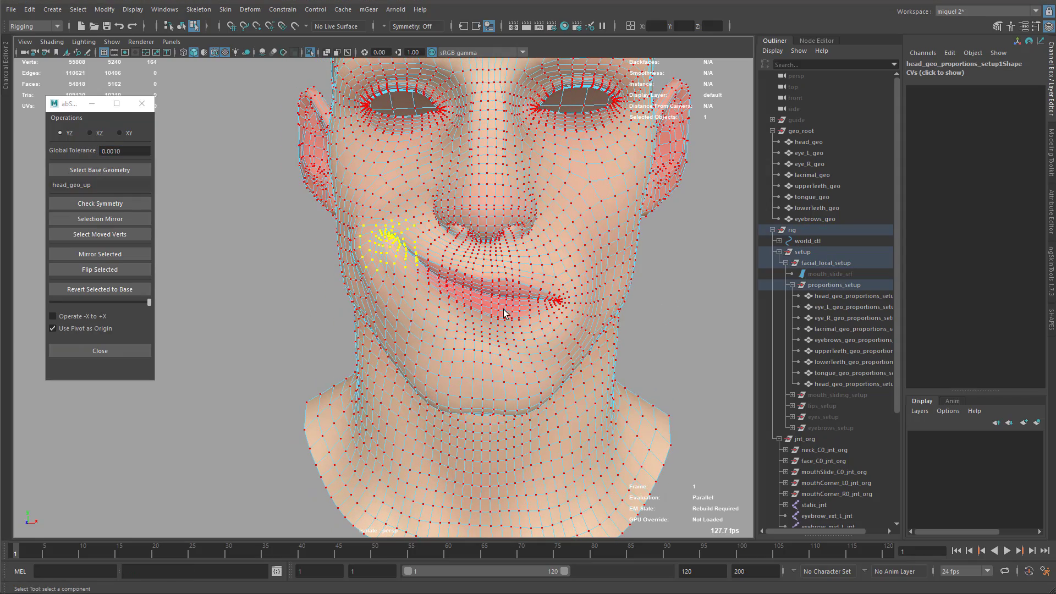
pyautogui.keyDown('alt'); pyautogui.moveTo(504, 313); pyautogui.dragTo(500, 306); pyautogui.keyUp('alt')
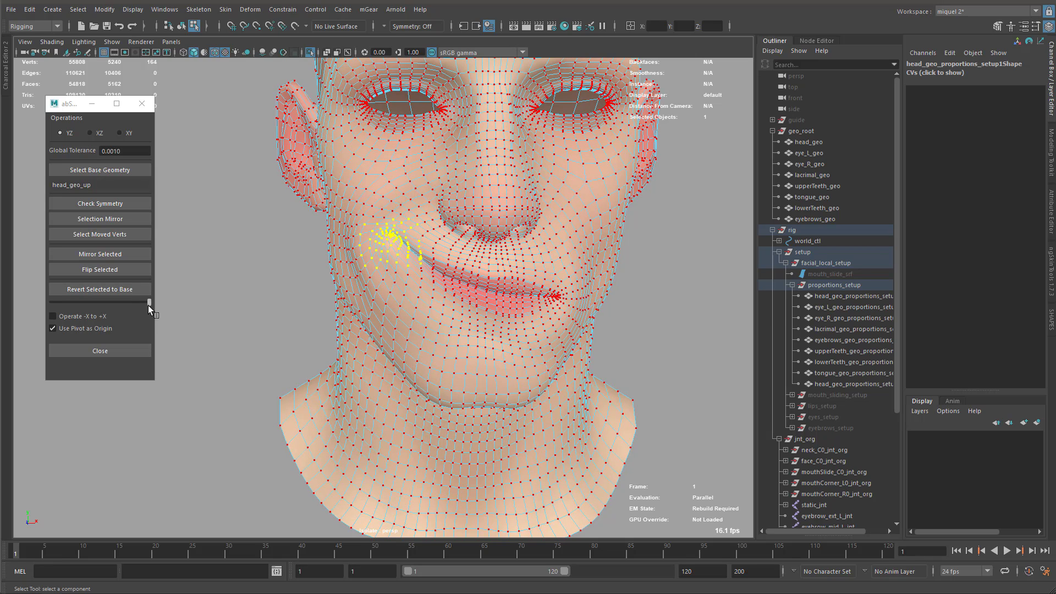
pyautogui.moveTo(147, 305); pyautogui.dragTo(44, 317)
pyautogui.keyDown('alt'); pyautogui.moveTo(408, 219); pyautogui.dragTo(435, 212, button='middle'); pyautogui.keyUp('alt')
pyautogui.hotkey('ctrl', 'z')
pyautogui.hotkey('ctrl', 'z')
# Step: Select the vertices on the lower half of the slanted mouth and its surrounding cheek and mirror them across the YZ plane
pyautogui.press('F8')
pyautogui.click(659, 302)
pyautogui.click(462, 263)
pyautogui.press('F8')
pyautogui.moveTo(410, 203); pyautogui.dragTo(527, 321)
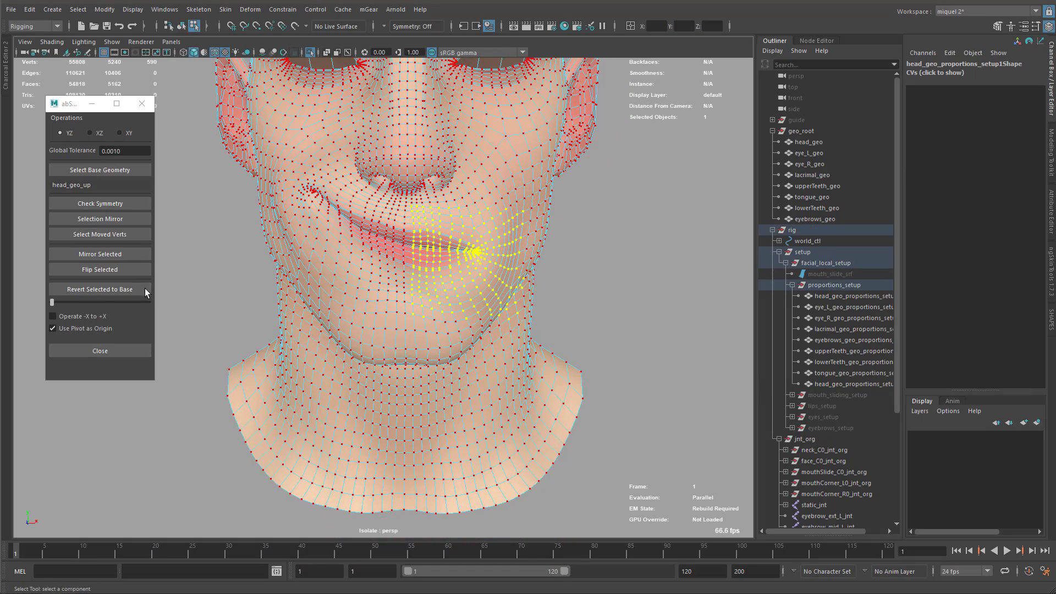
pyautogui.click(110, 255)
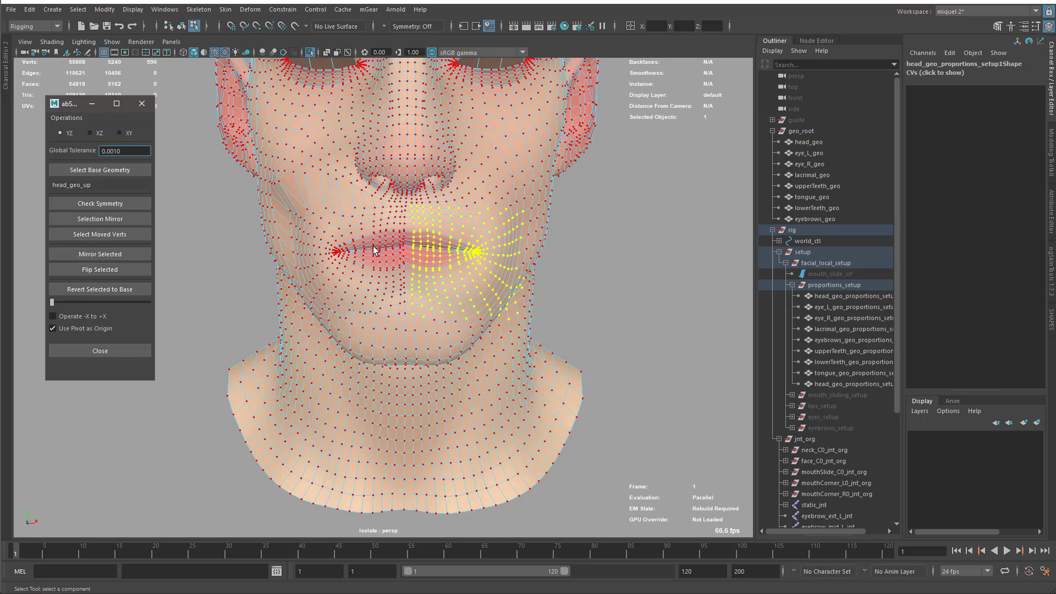
pyautogui.scroll(-3, 476, 258)
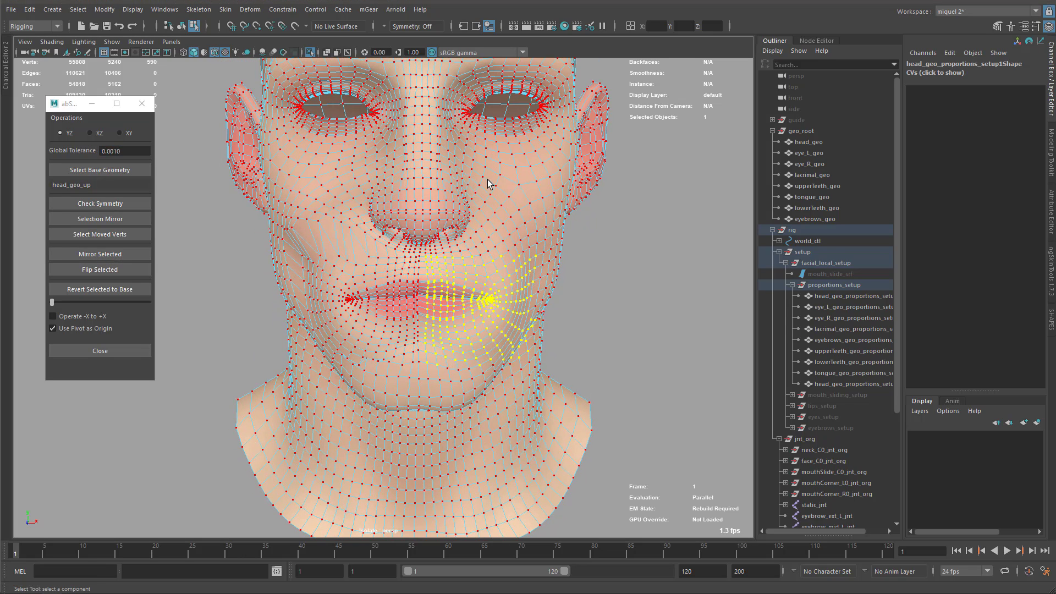
# Step: Mirror the whole head copy across the YZ plane to make the mesh symmetrical
pyautogui.press('F8')
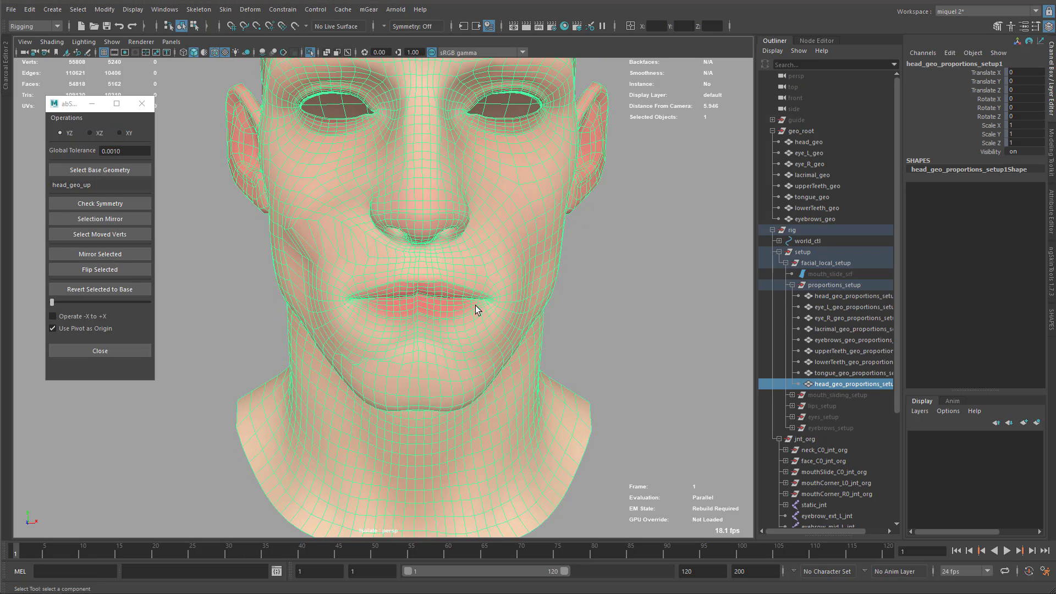
pyautogui.click(112, 255)
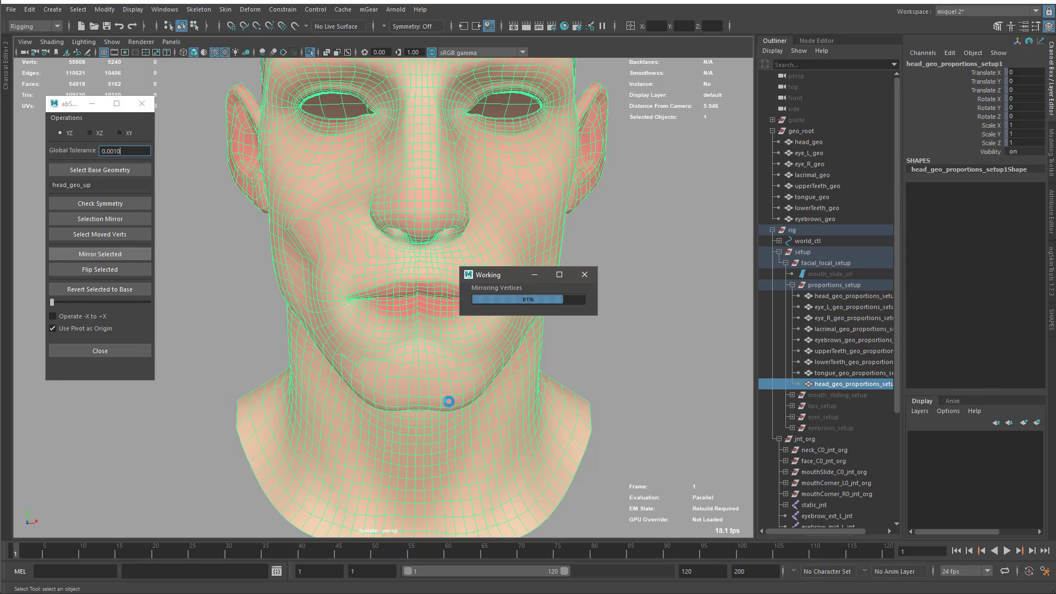
pyautogui.scroll(-3, 422, 293)
pyautogui.keyDown('alt'); pyautogui.moveTo(421, 293); pyautogui.dragTo(396, 161); pyautogui.keyUp('alt')
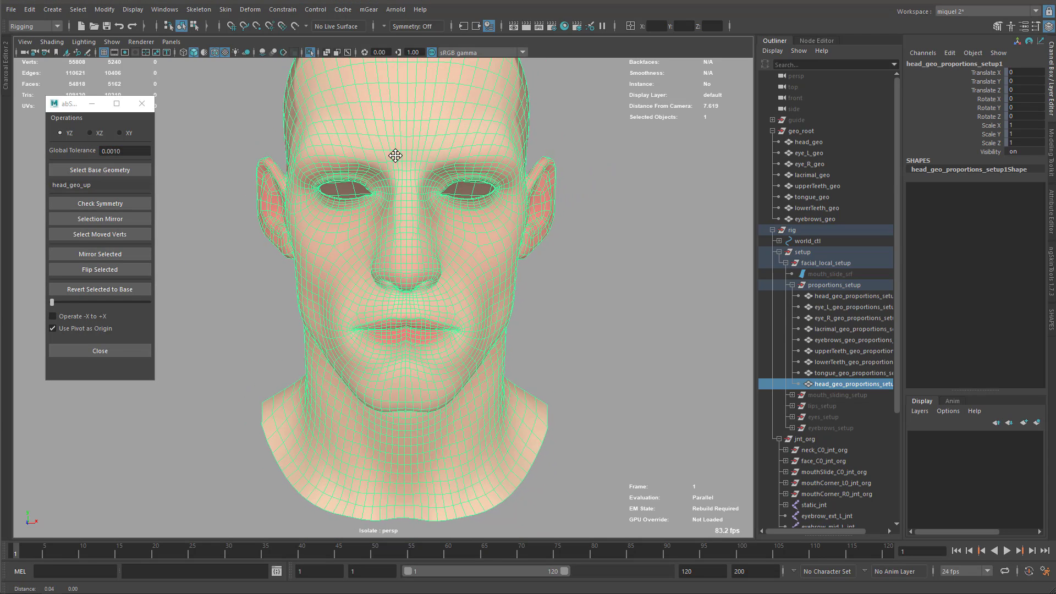
# Step: Select the vertices across the mouth, jaw and upper neck of the head copy and inspect the selection from the side and front
pyautogui.press('F8')
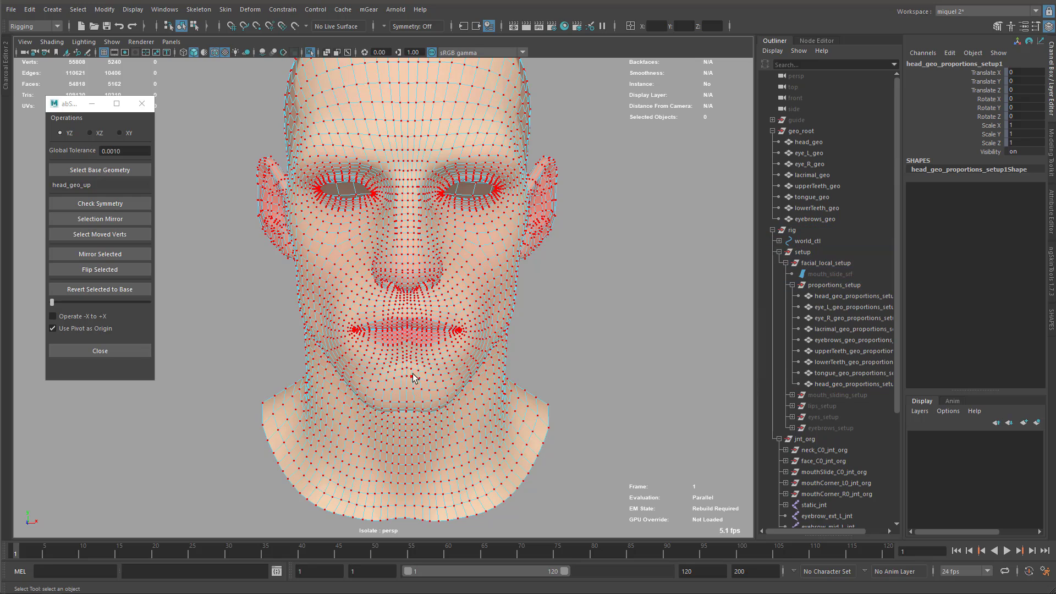
pyautogui.moveTo(316, 301); pyautogui.dragTo(519, 391)
pyautogui.keyDown('alt'); pyautogui.moveTo(381, 395); pyautogui.dragTo(383, 313, button='middle'); pyautogui.keyUp('alt')
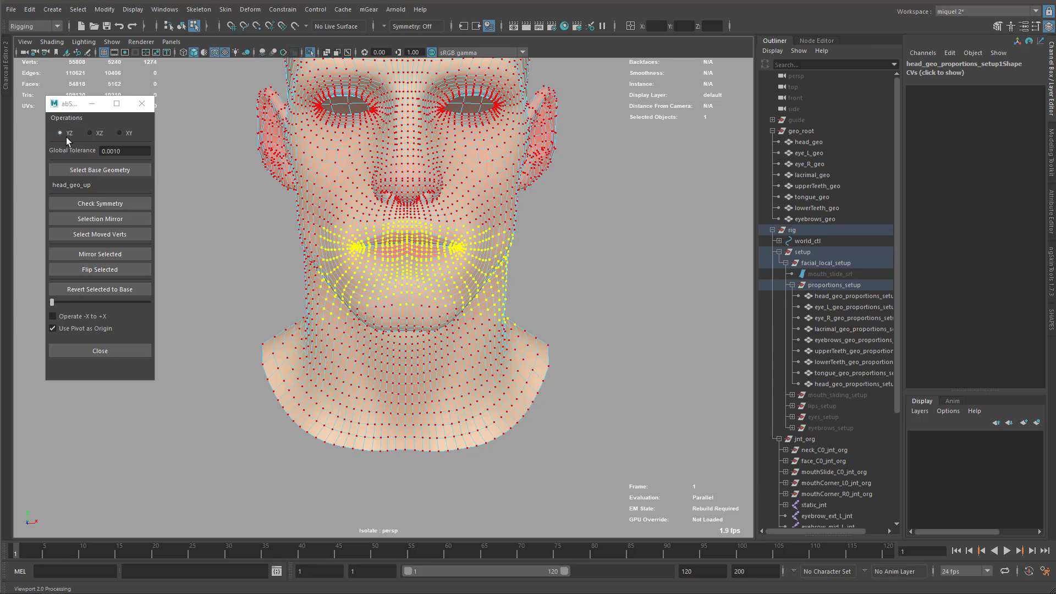
pyautogui.scroll(-4, 429, 342)
pyautogui.keyDown('alt'); pyautogui.moveTo(462, 303); pyautogui.dragTo(365, 310); pyautogui.keyUp('alt')
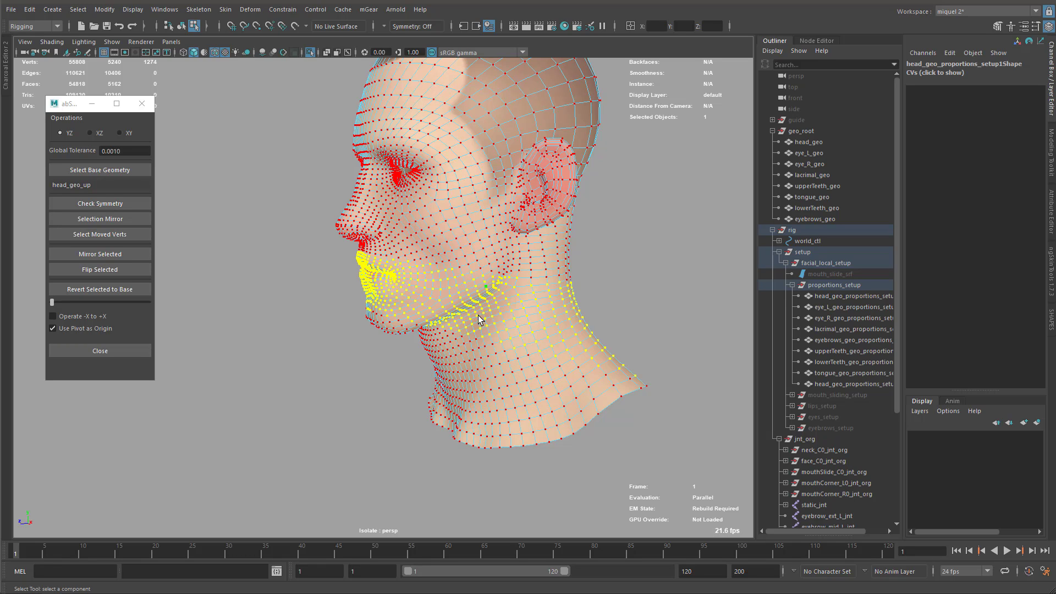
pyautogui.keyDown('alt'); pyautogui.moveTo(380, 356); pyautogui.dragTo(452, 358); pyautogui.keyUp('alt')
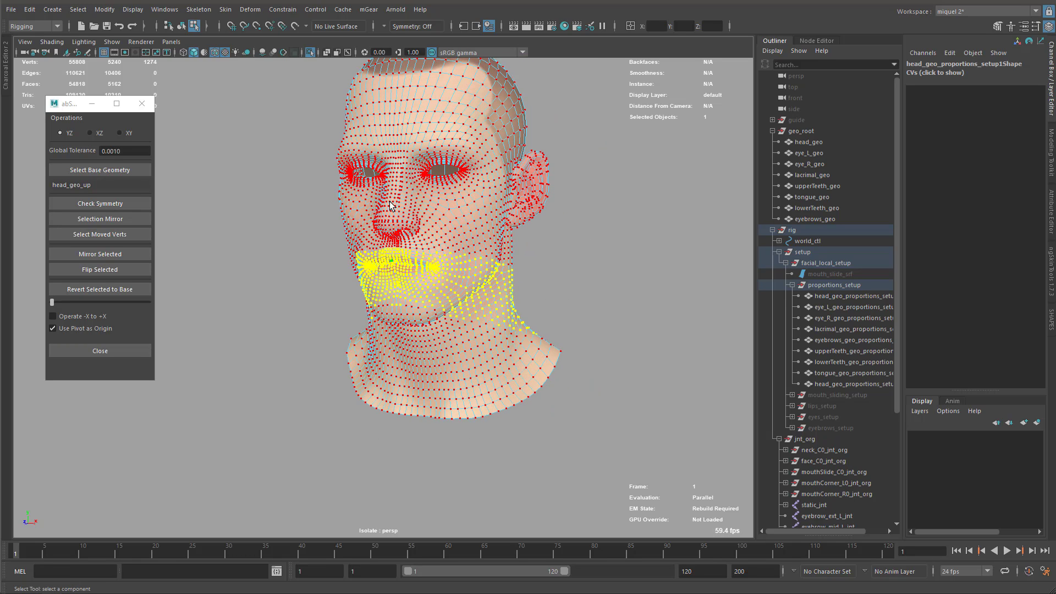
pyautogui.keyDown('alt'); pyautogui.moveTo(336, 216); pyautogui.dragTo(280, 185, button='middle'); pyautogui.keyUp('alt')
pyautogui.keyDown('alt'); pyautogui.moveTo(315, 319); pyautogui.dragTo(374, 321); pyautogui.keyUp('alt')
pyautogui.keyDown('alt'); pyautogui.moveTo(328, 218); pyautogui.dragTo(390, 230, button='middle'); pyautogui.keyUp('alt')
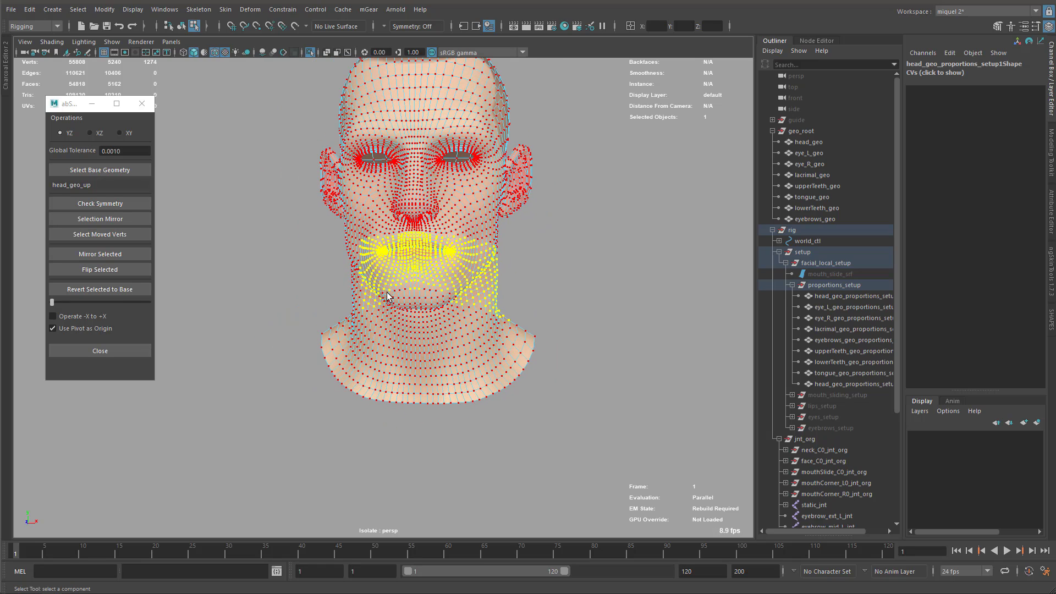
# Step: Select the vertices moved from the base geometry and check the symmetry of the whole head copy
pyautogui.click(108, 238)
pyautogui.press('F8')
pyautogui.scroll(3, 359, 260)
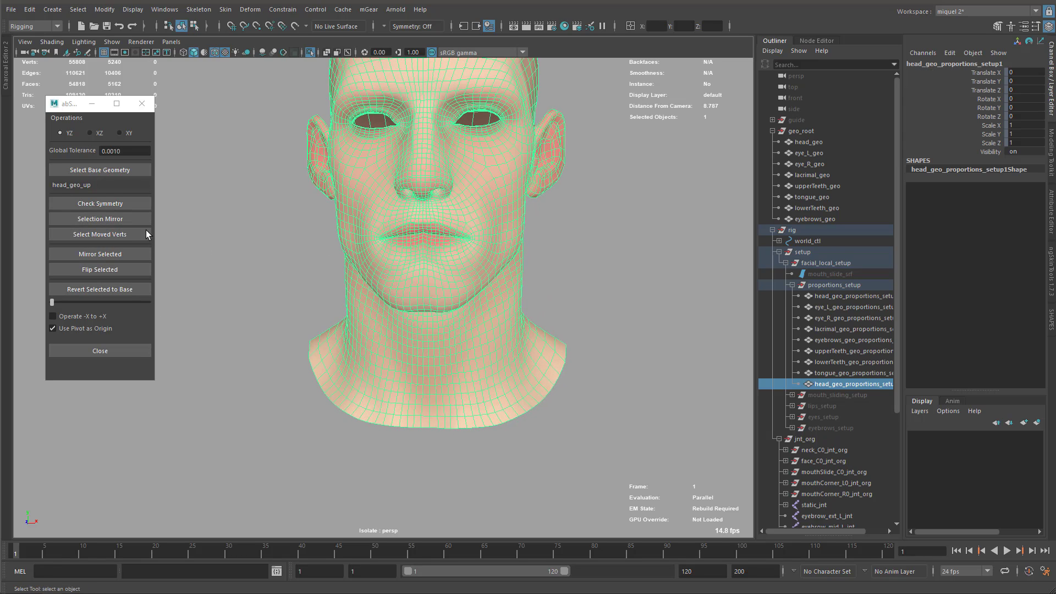
pyautogui.click(110, 203)
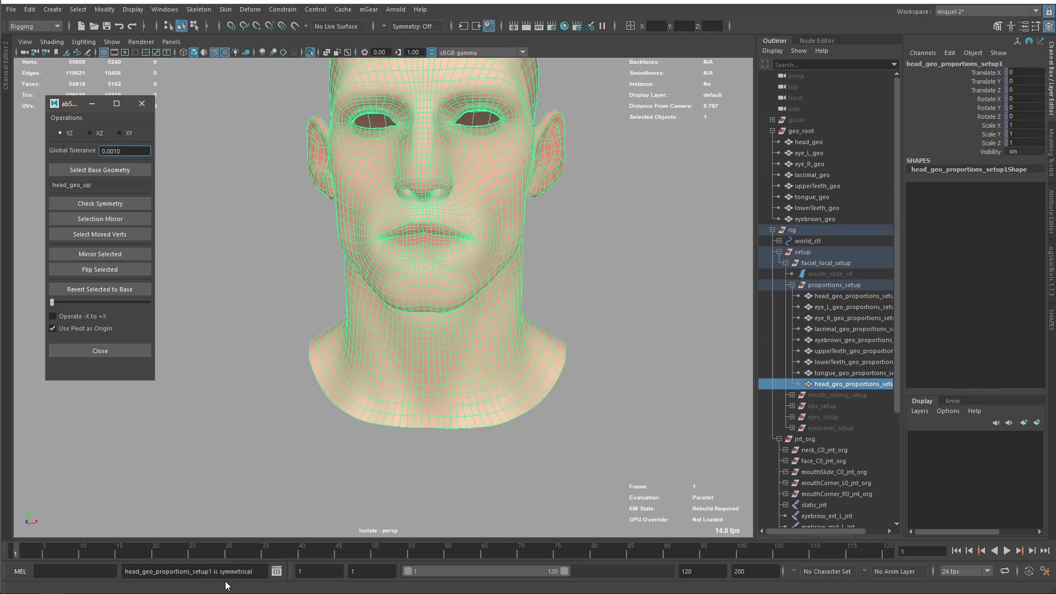
pyautogui.scroll(2, 361, 255)
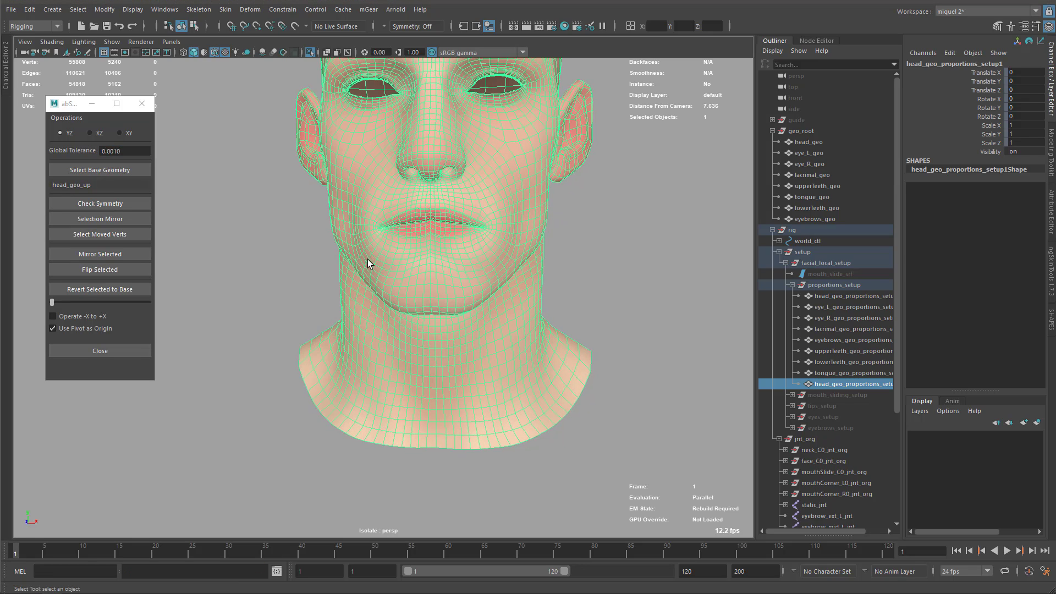
# Step: Move a single vertex just below one mouth corner on the head copy and deselect the mesh
pyautogui.press('F9')
pyautogui.click(367, 244)
pyautogui.press('w')
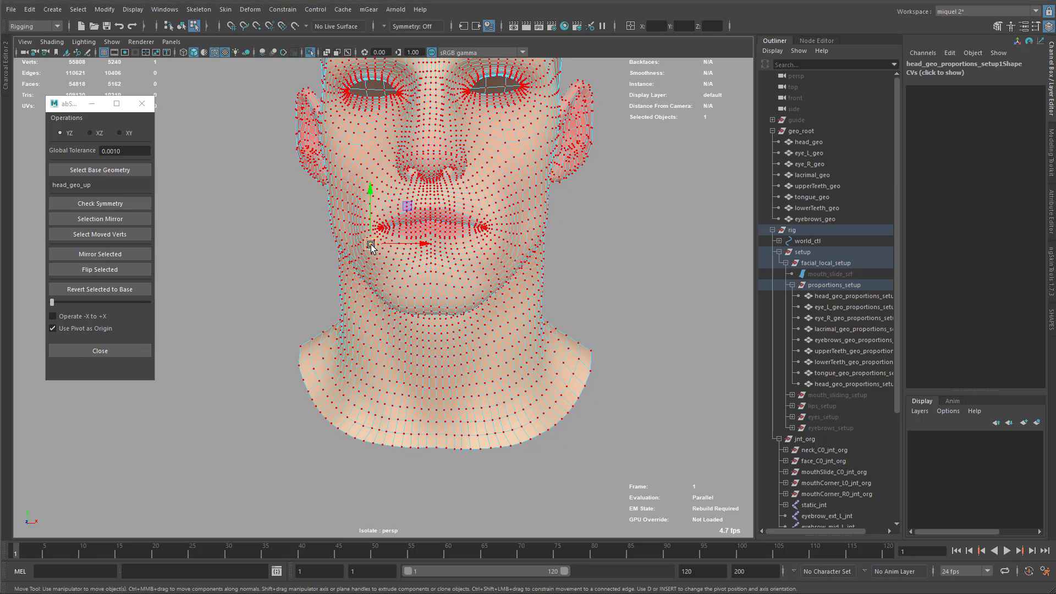
pyautogui.press('q')
pyautogui.press('F8')
pyautogui.click(315, 314)
pyautogui.scroll(-1, 405, 295)
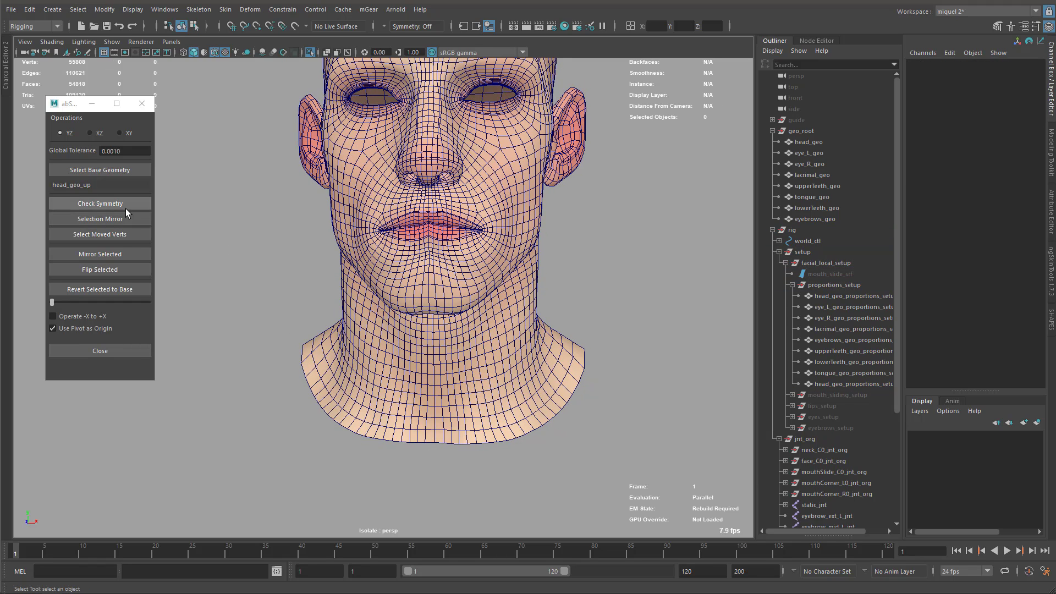
# Step: Reselect the head copy, check its symmetry with the asymmetric vertices selected, and return to whole-object selection
pyautogui.click(124, 205)
pyautogui.click(177, 213)
pyautogui.hotkey('ctrl', 'z')
pyautogui.click(135, 204)
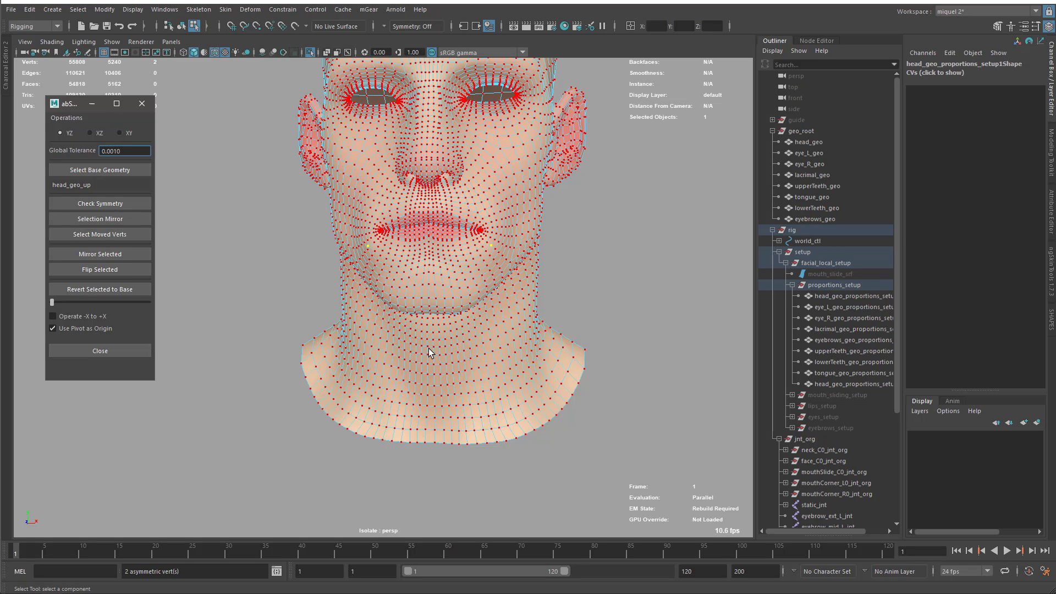
pyautogui.scroll(3, 472, 137)
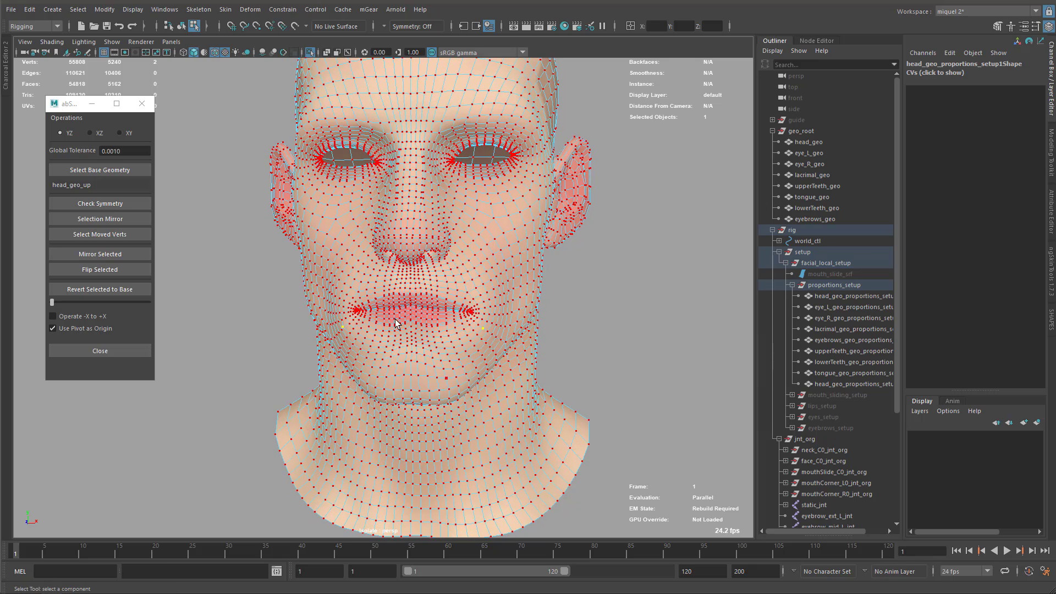
pyautogui.press('F8')
pyautogui.press('f')
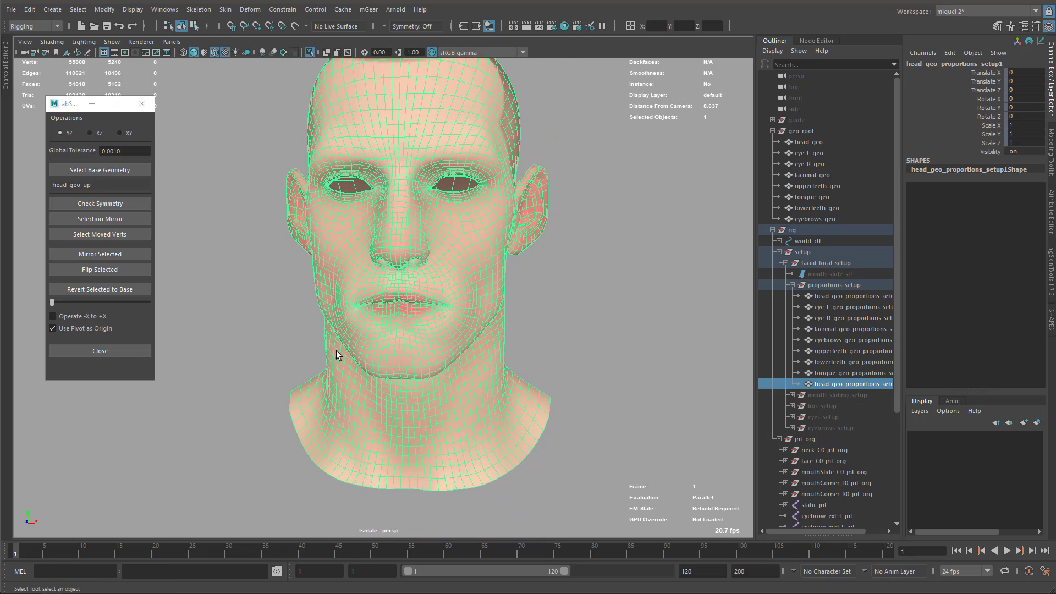